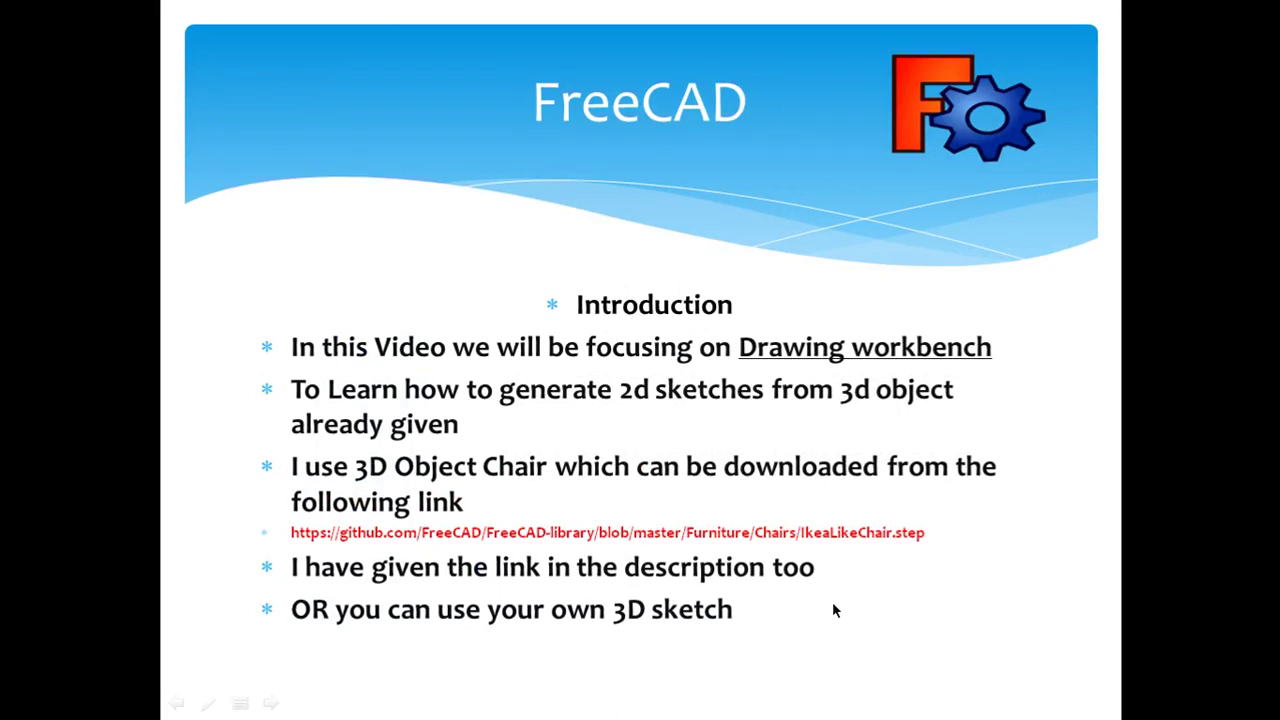
- Advance past the introduction slide and switch to the FreeCAD Start Center
{"action": "key", "text": "Right"}
{"action": "key", "text": "alt+Tab"}
{"action": "key", "text": "alt+Tab"}
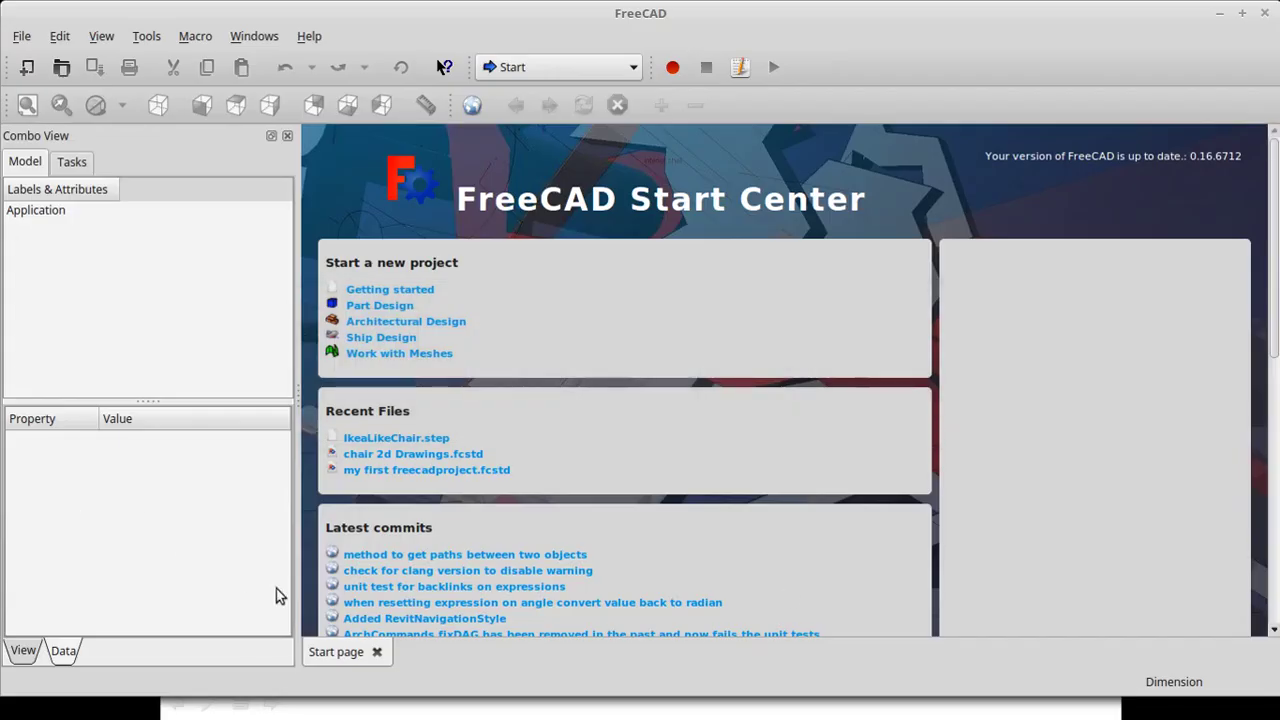
- Create a new document, import IkeaLikeChair.step into it, and show it in isometric view
{"action": "left_click", "coordinate": [27, 67]}
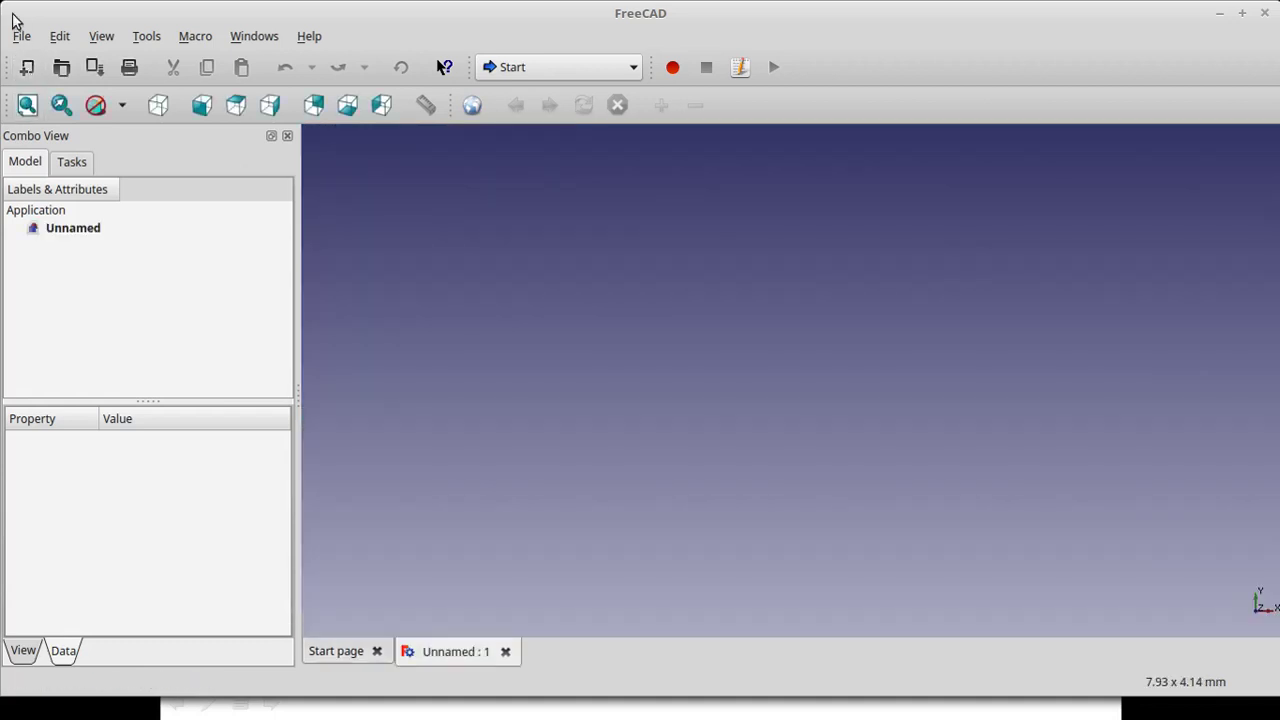
{"action": "left_click", "coordinate": [18, 36]}
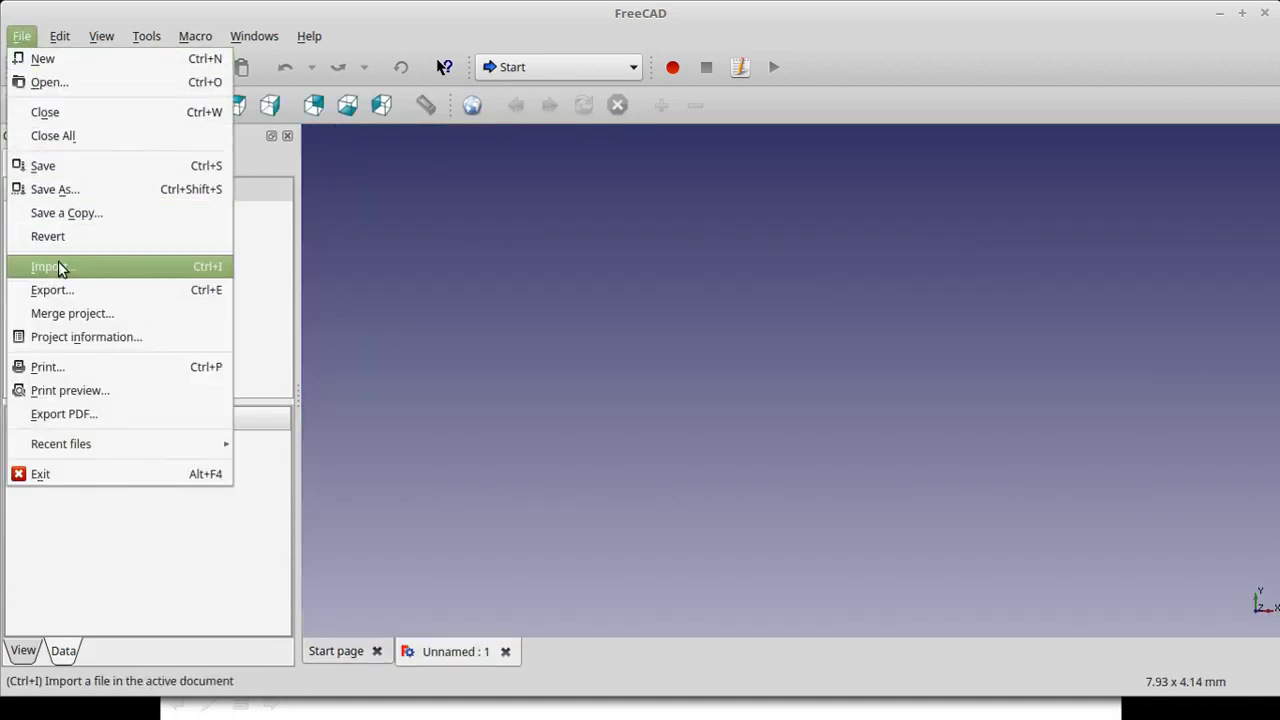
{"action": "left_click", "coordinate": [58, 261]}
{"action": "left_click", "coordinate": [538, 202]}
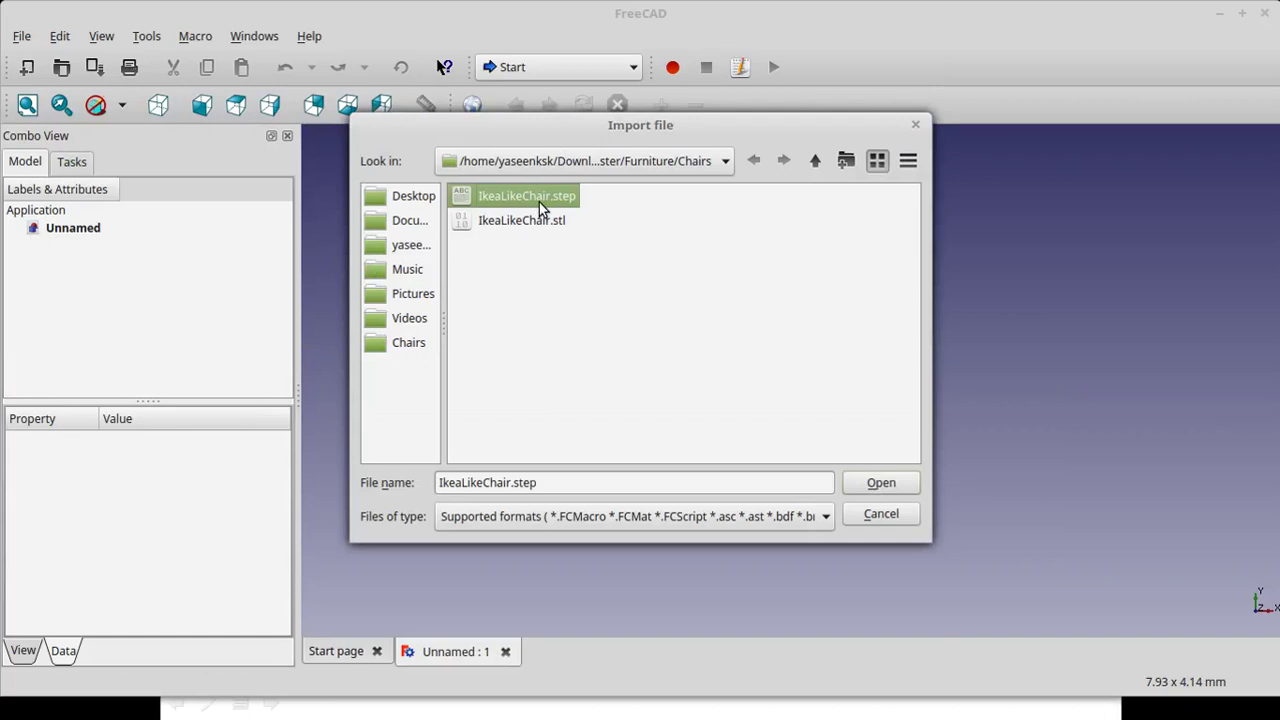
{"action": "left_click", "coordinate": [864, 484]}
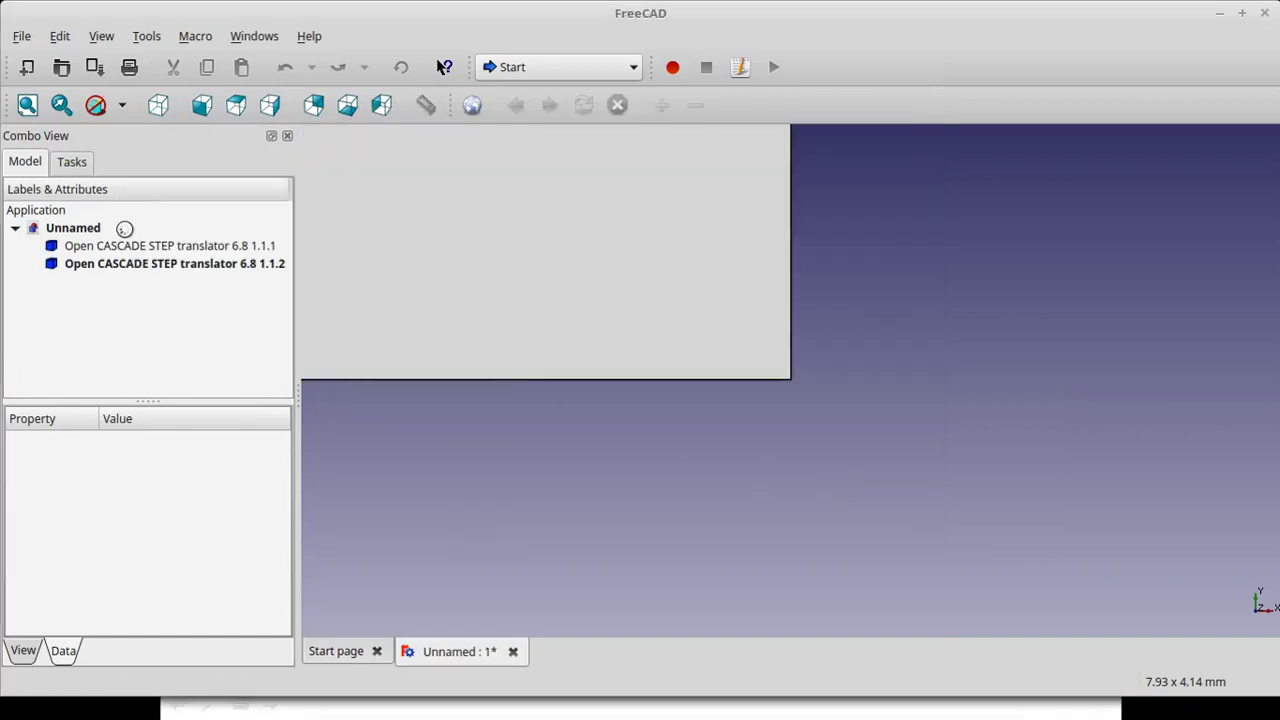
{"action": "left_click", "coordinate": [158, 105]}
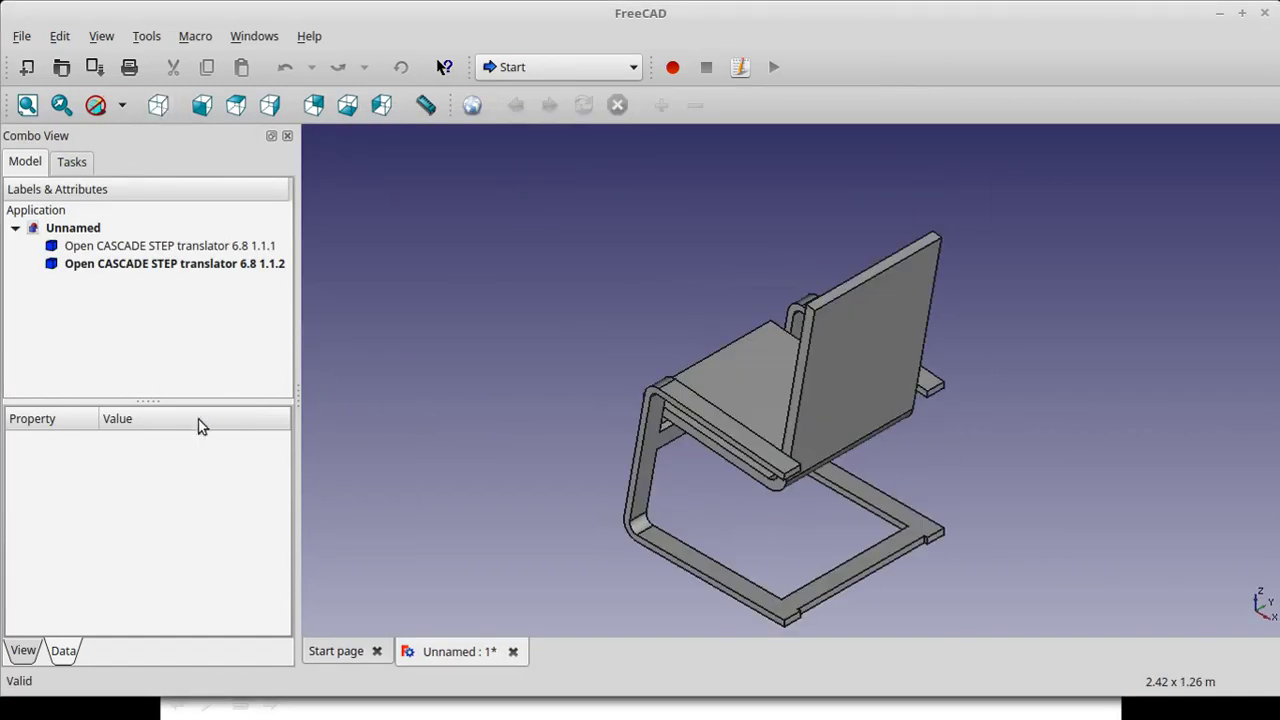
- Fuse the two STEP chair parts into one Fusion using the Part workbench's Boolean Union
{"action": "mouse_move", "coordinate": [434, 391]}
{"action": "middle_mouse_down"}
{"action": "mouse_move", "coordinate": [731, 539]}
{"action": "mouse_move", "coordinate": [607, 461]}
{"action": "middle_mouse_up"}
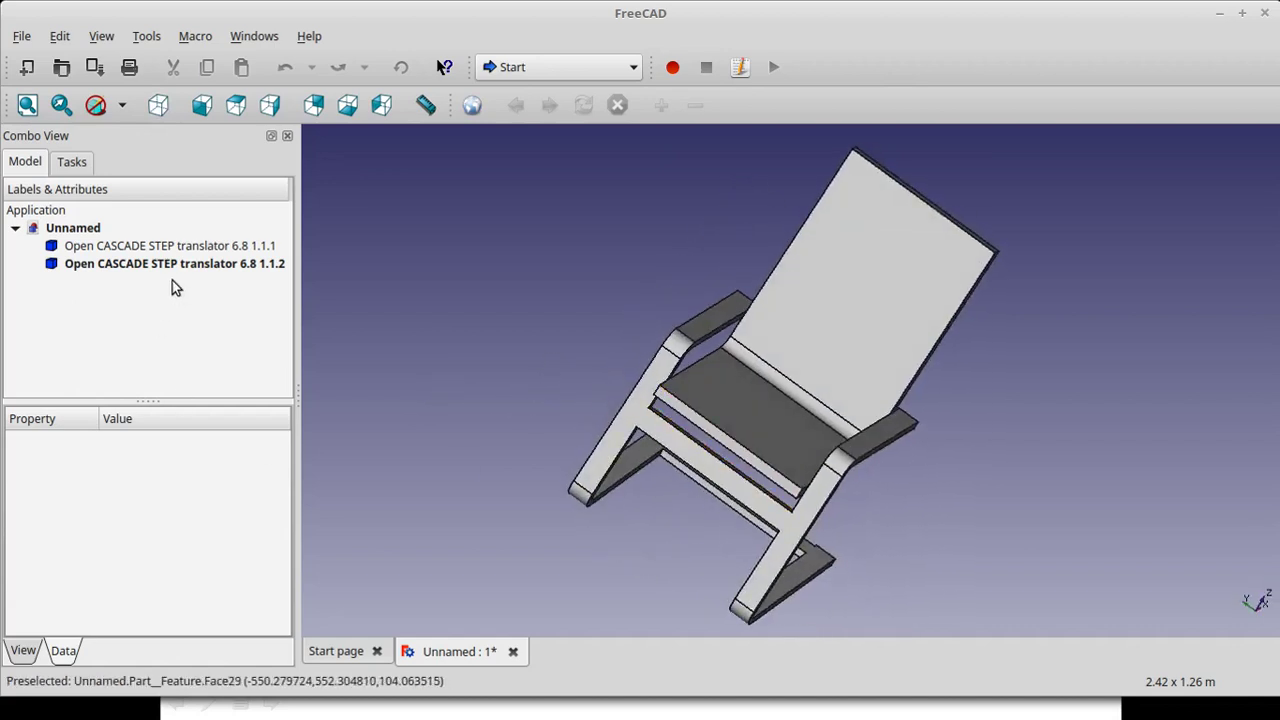
{"action": "left_click", "coordinate": [77, 245]}
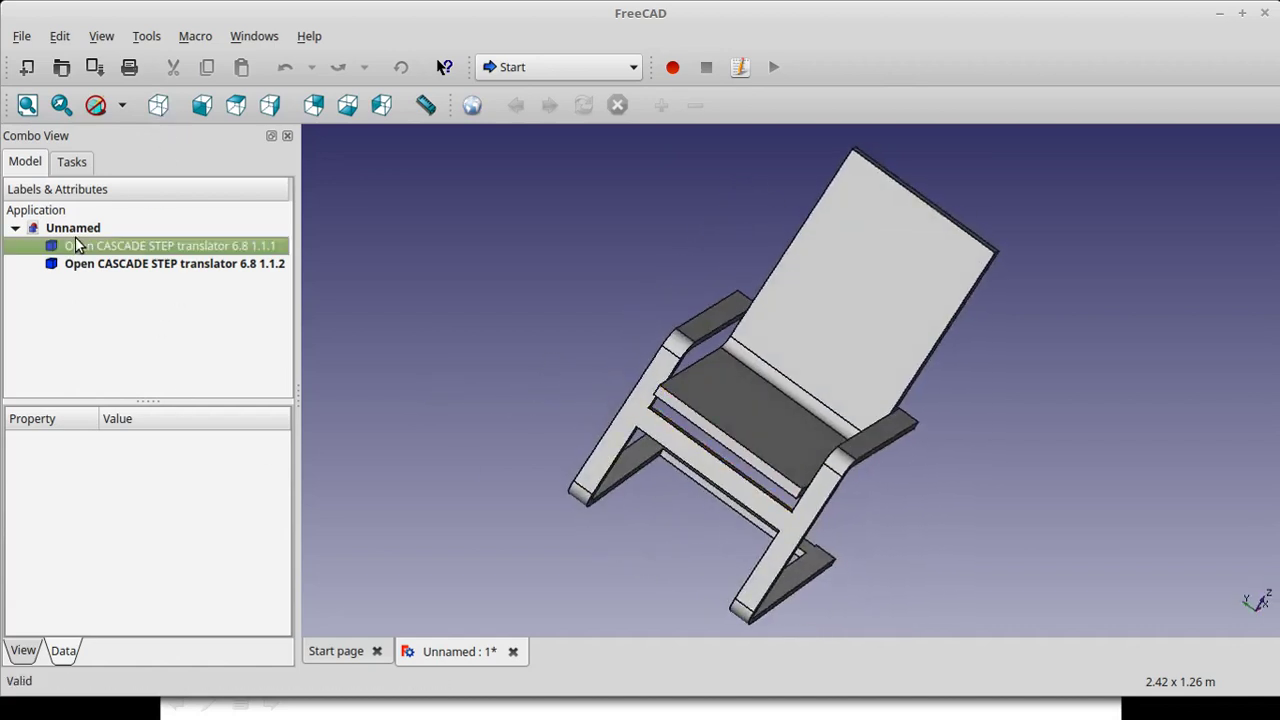
{"action": "left_click", "coordinate": [122, 266], "text": "ctrl"}
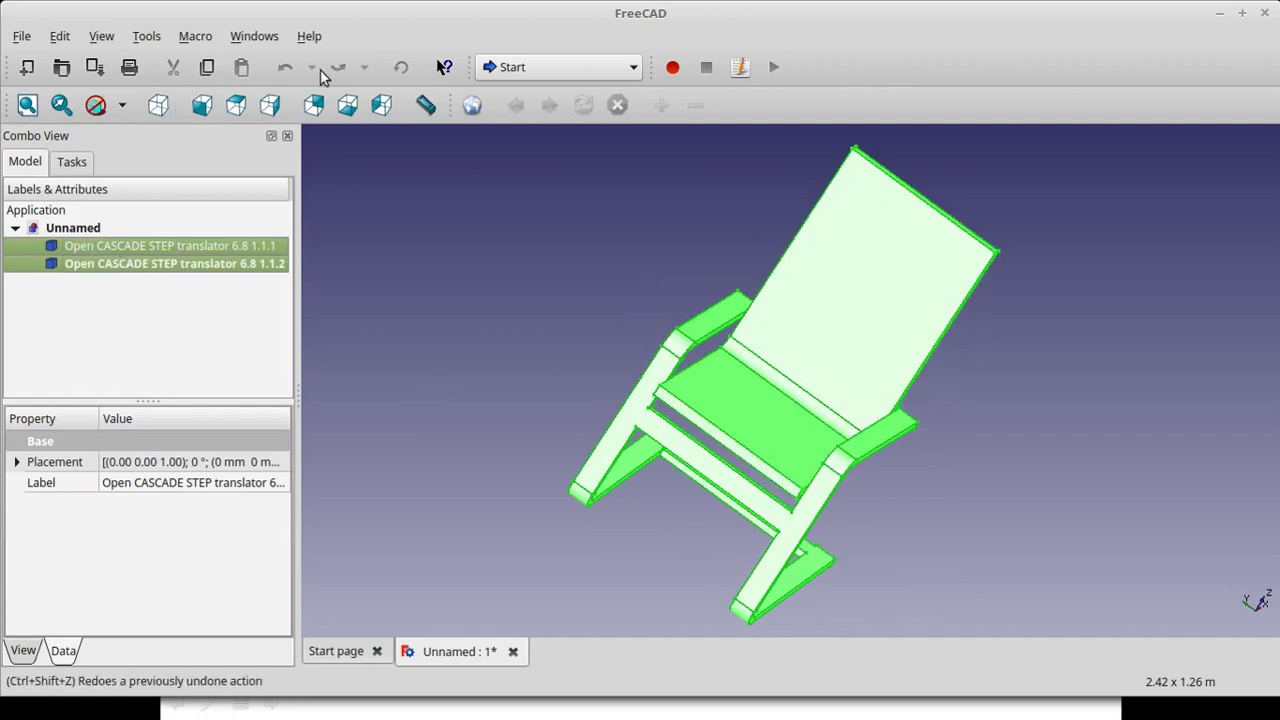
{"action": "left_click", "coordinate": [540, 70]}
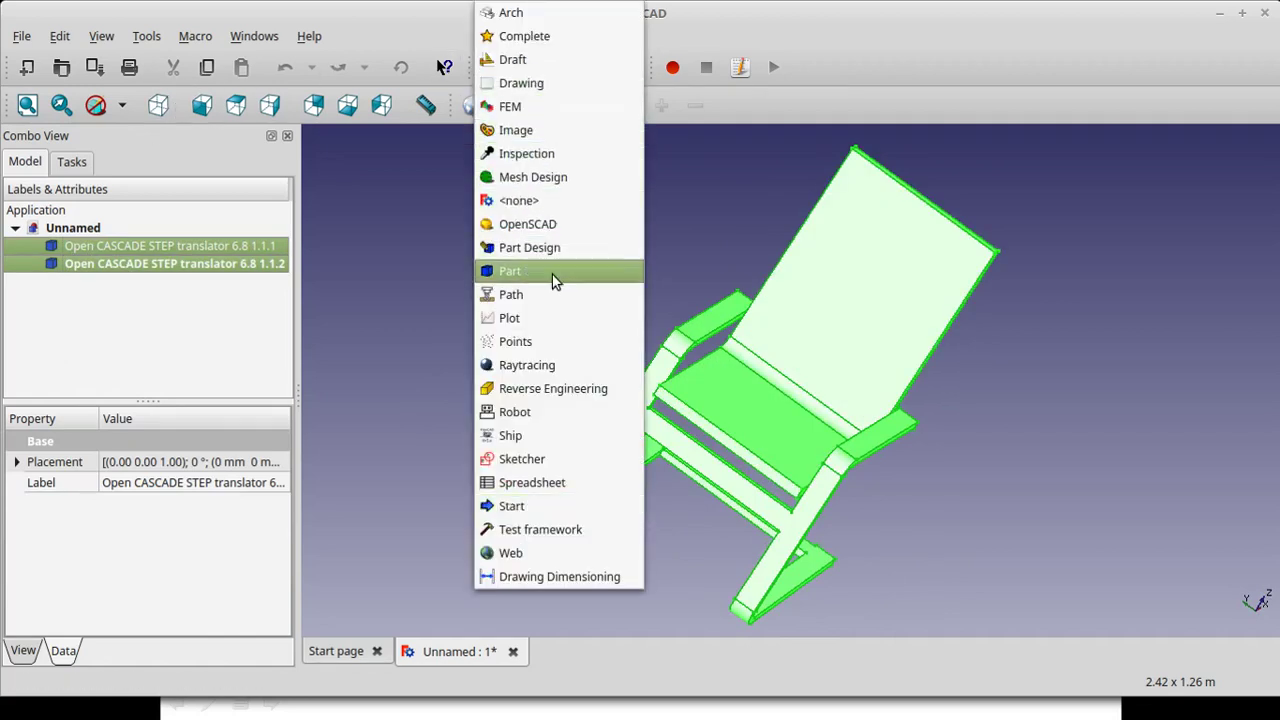
{"action": "left_click", "coordinate": [552, 274]}
{"action": "left_click", "coordinate": [626, 142]}
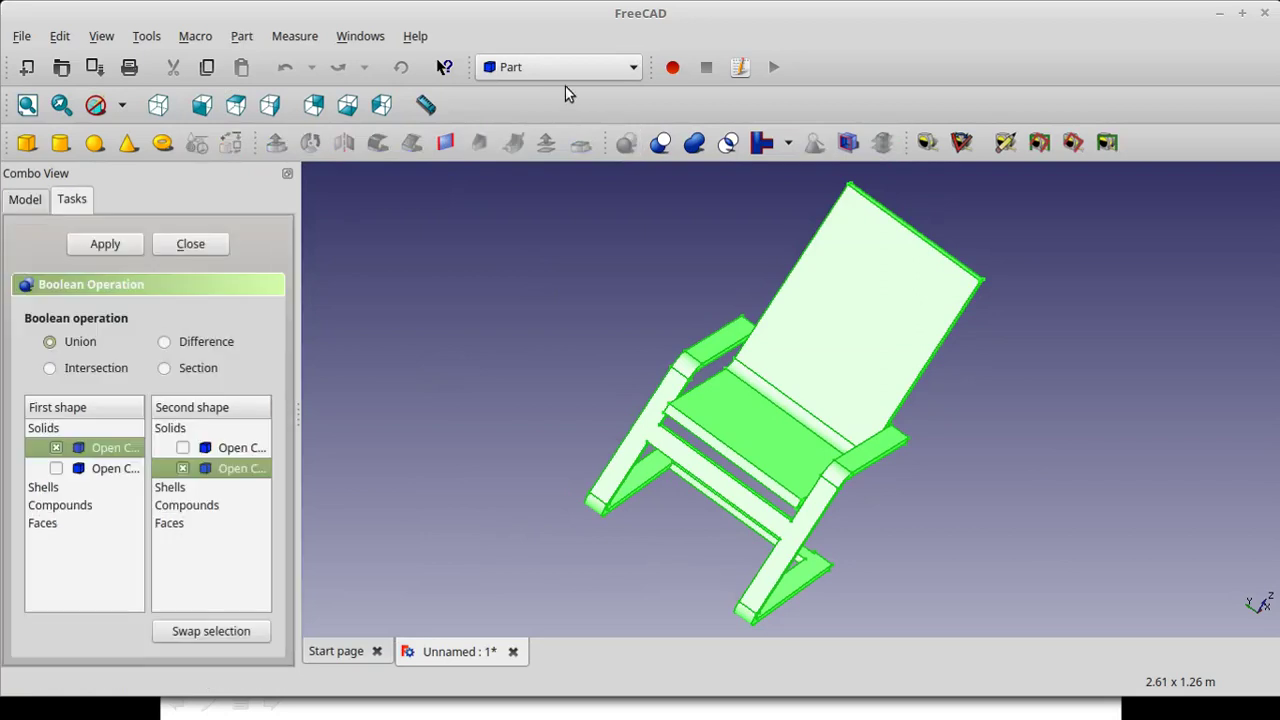
{"action": "left_click", "coordinate": [100, 250]}
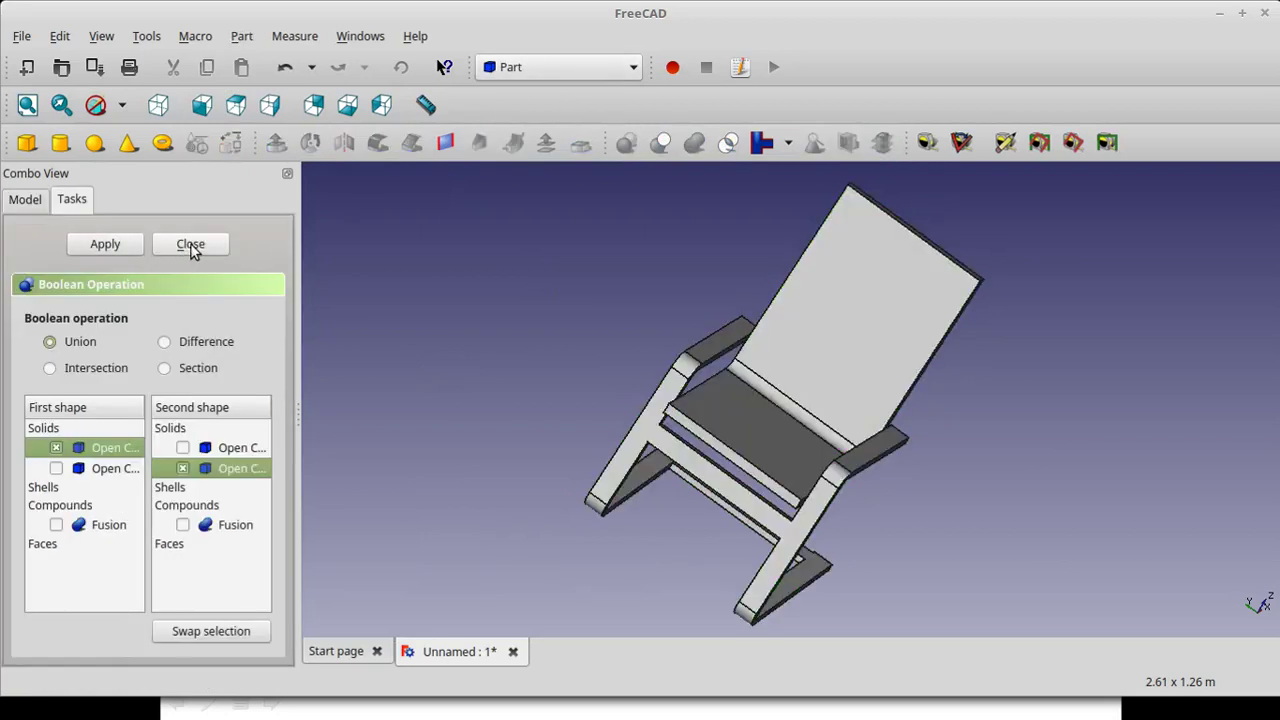
{"action": "left_click", "coordinate": [191, 249]}
- Select the Fusion and switch to the Drawing workbench
{"action": "left_click", "coordinate": [88, 288]}
{"action": "left_click", "coordinate": [600, 68]}
{"action": "left_click", "coordinate": [568, 84]}
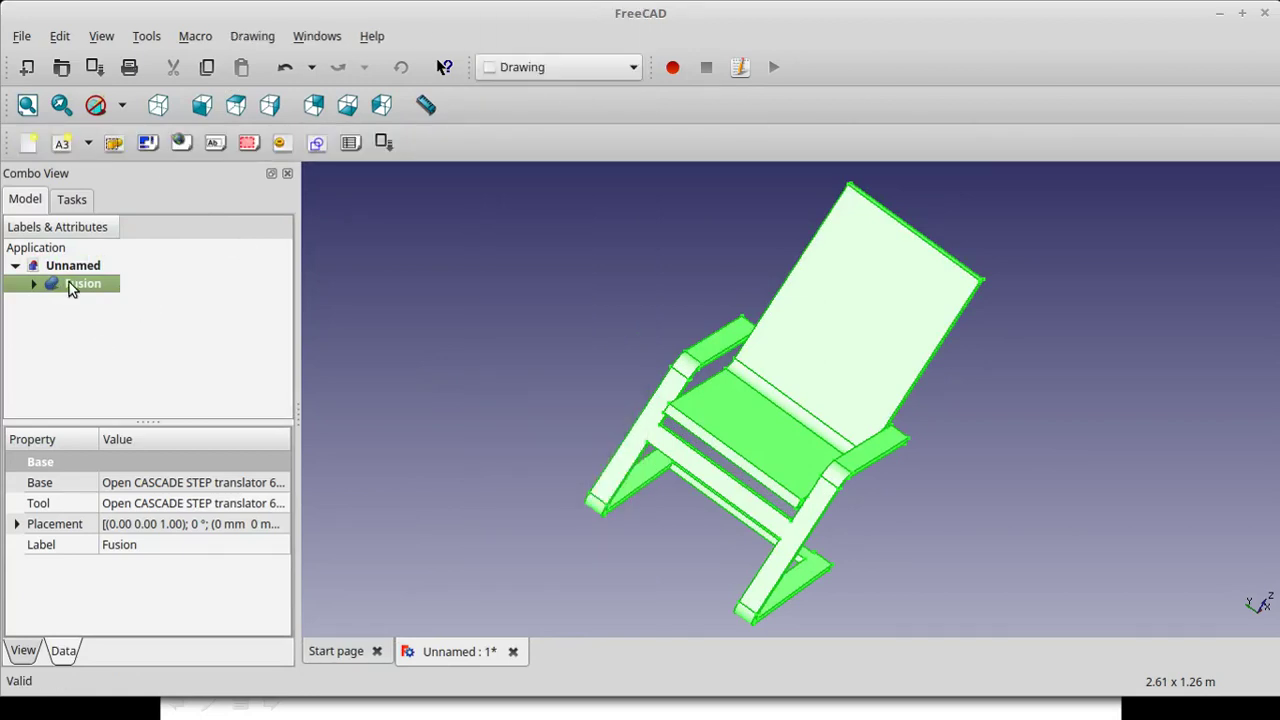
- Create an A4 Portrait ISO7200 drawing page, then select the Fusion for projection
{"action": "left_click", "coordinate": [88, 143]}
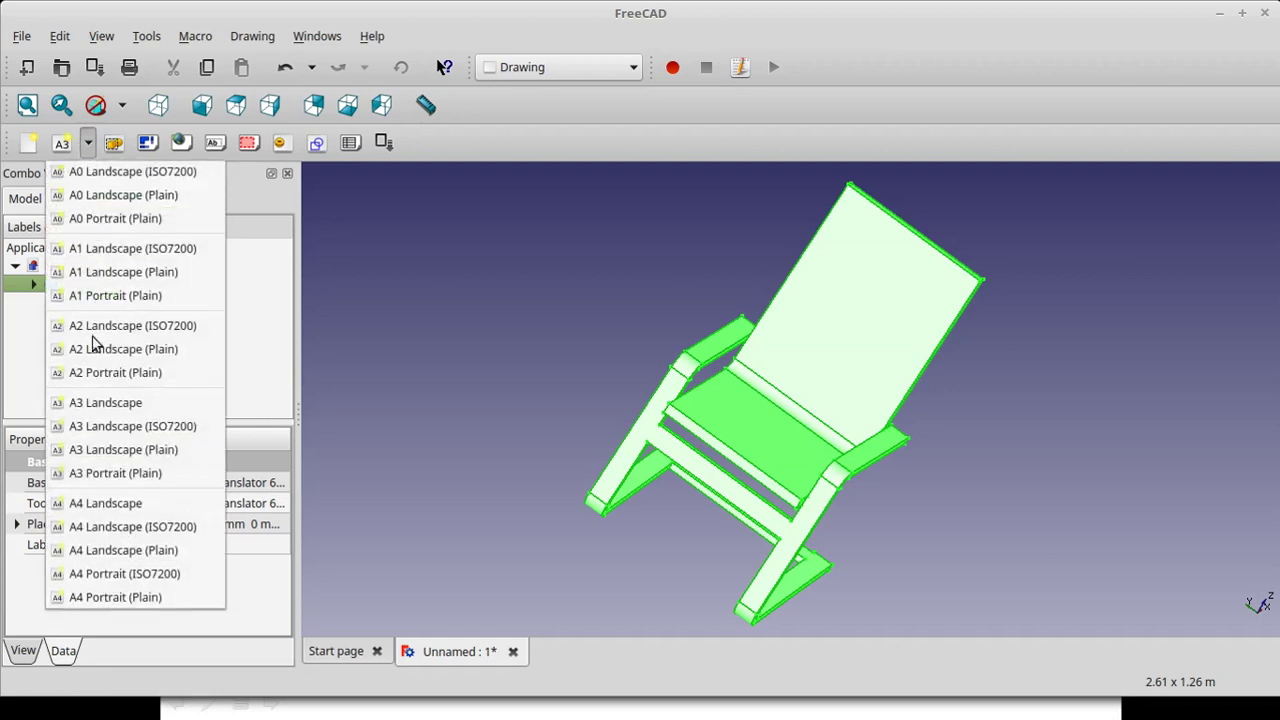
{"action": "left_click", "coordinate": [125, 574]}
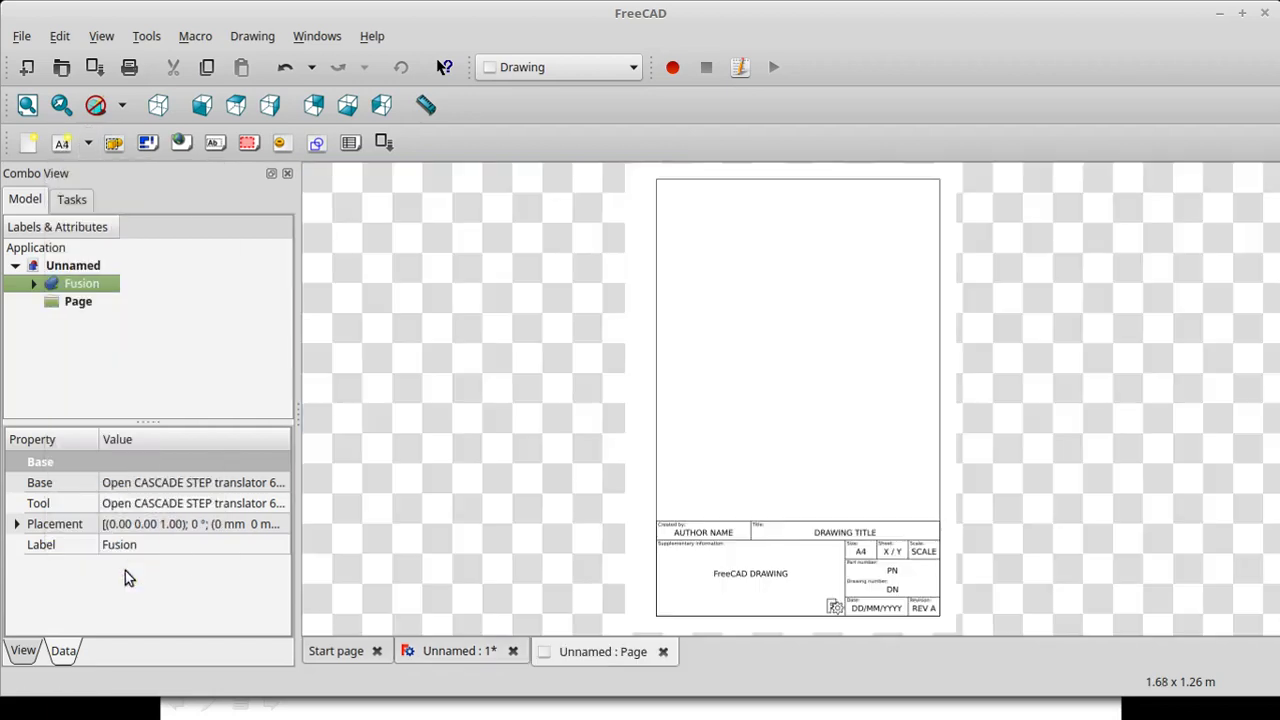
{"action": "left_click", "coordinate": [80, 302]}
{"action": "left_click", "coordinate": [68, 352]}
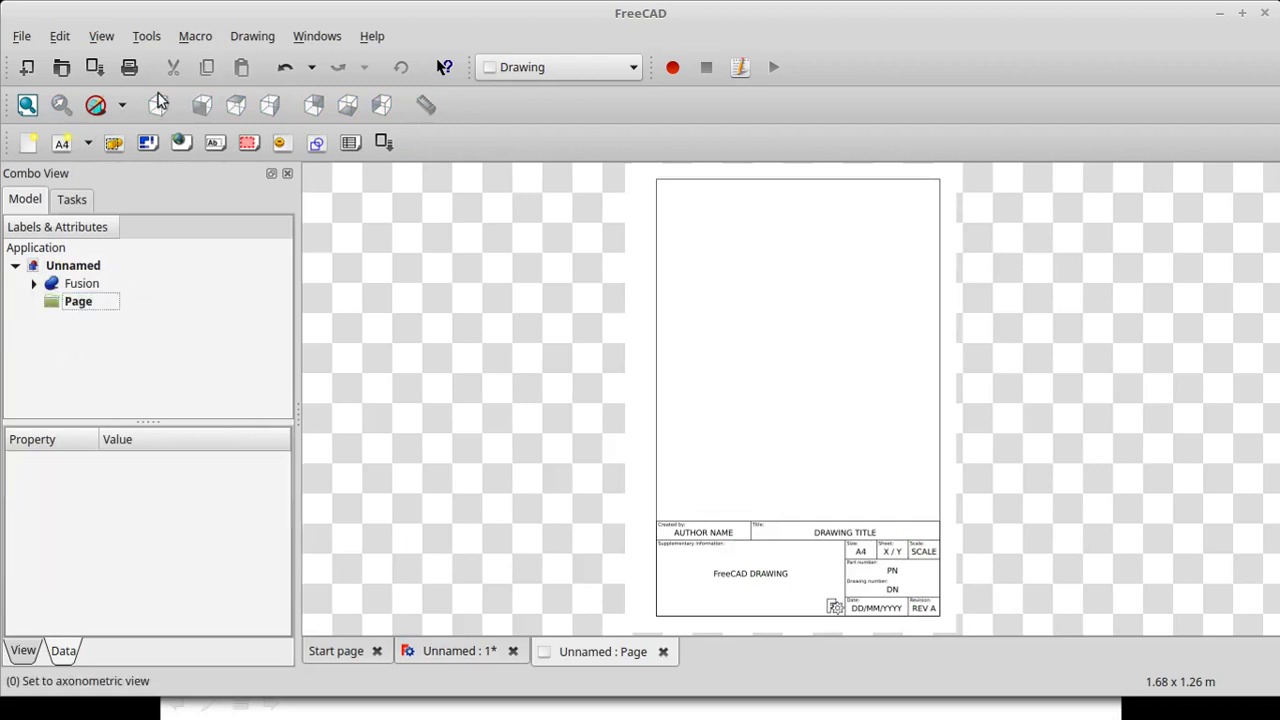
{"action": "left_click", "coordinate": [82, 284]}
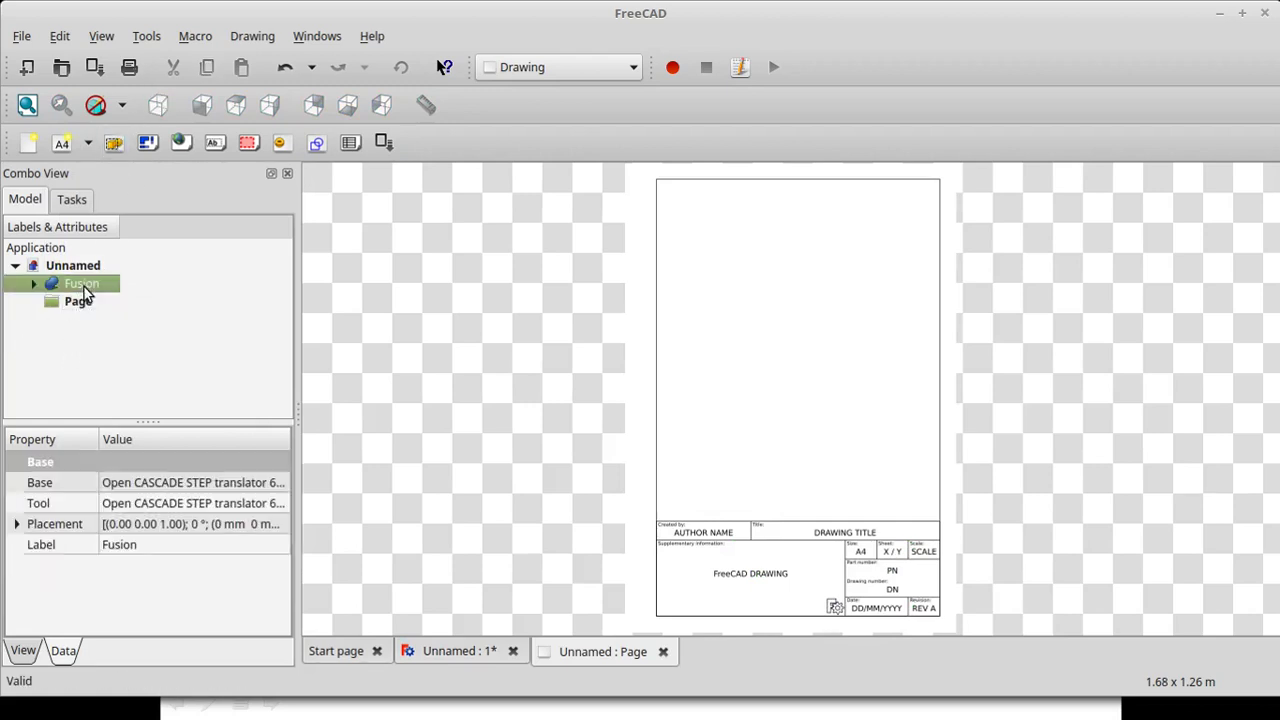
- Insert a view of the Fusion and set its Y to 150, scale 0.1, rotation 270
{"action": "left_click", "coordinate": [114, 144]}
{"action": "left_click", "coordinate": [34, 301]}
{"action": "left_click", "coordinate": [72, 318]}
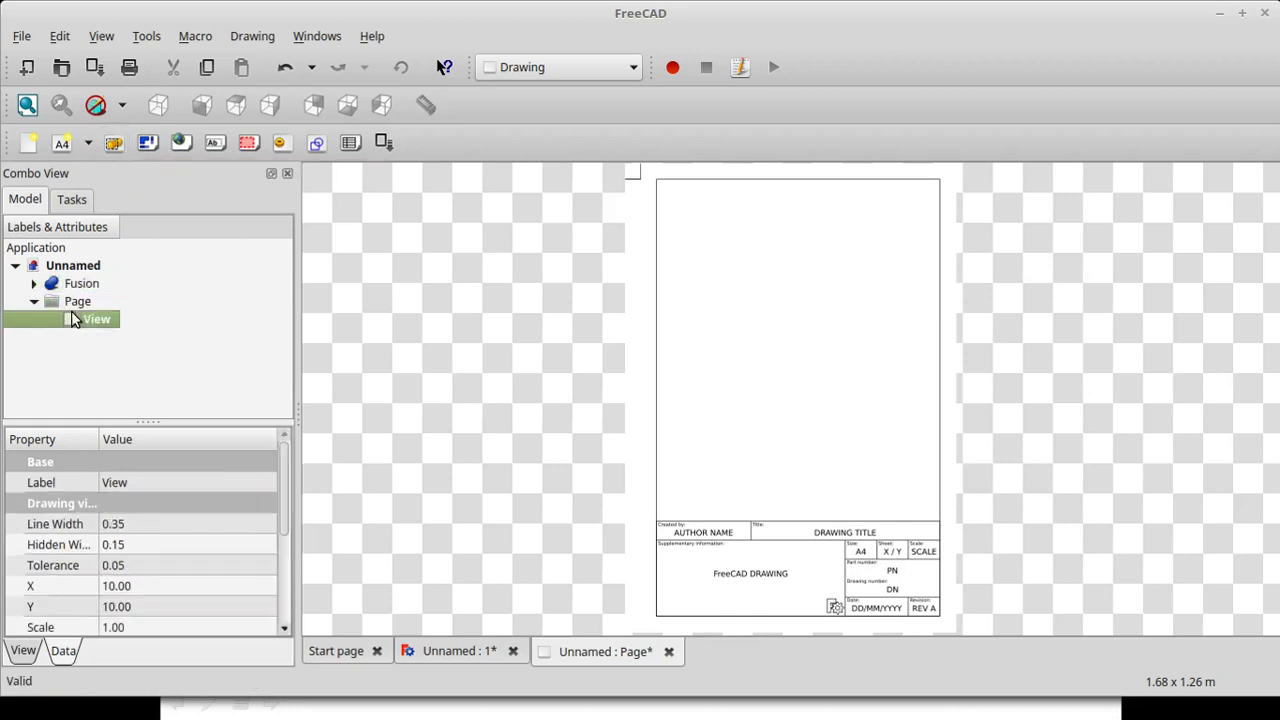
{"action": "left_click", "coordinate": [118, 586]}
{"action": "left_click", "coordinate": [118, 586]}
{"action": "type", "text": "0"}
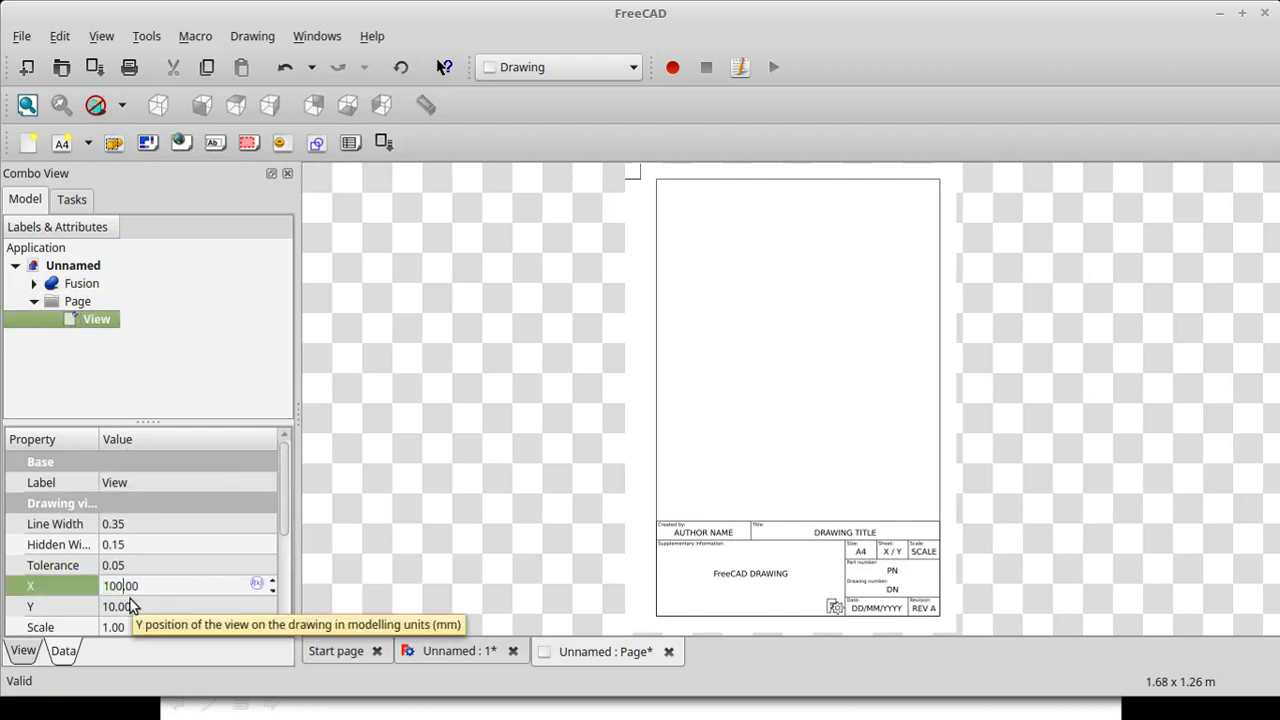
{"action": "left_click", "coordinate": [130, 606]}
{"action": "left_click", "coordinate": [131, 601]}
{"action": "key", "text": "Left"}
{"action": "key", "text": "Left"}
{"action": "key", "text": "Left"}
{"action": "type", "text": "5"}
{"action": "key", "text": "Tab"}
{"action": "type", "text": "0.1"}
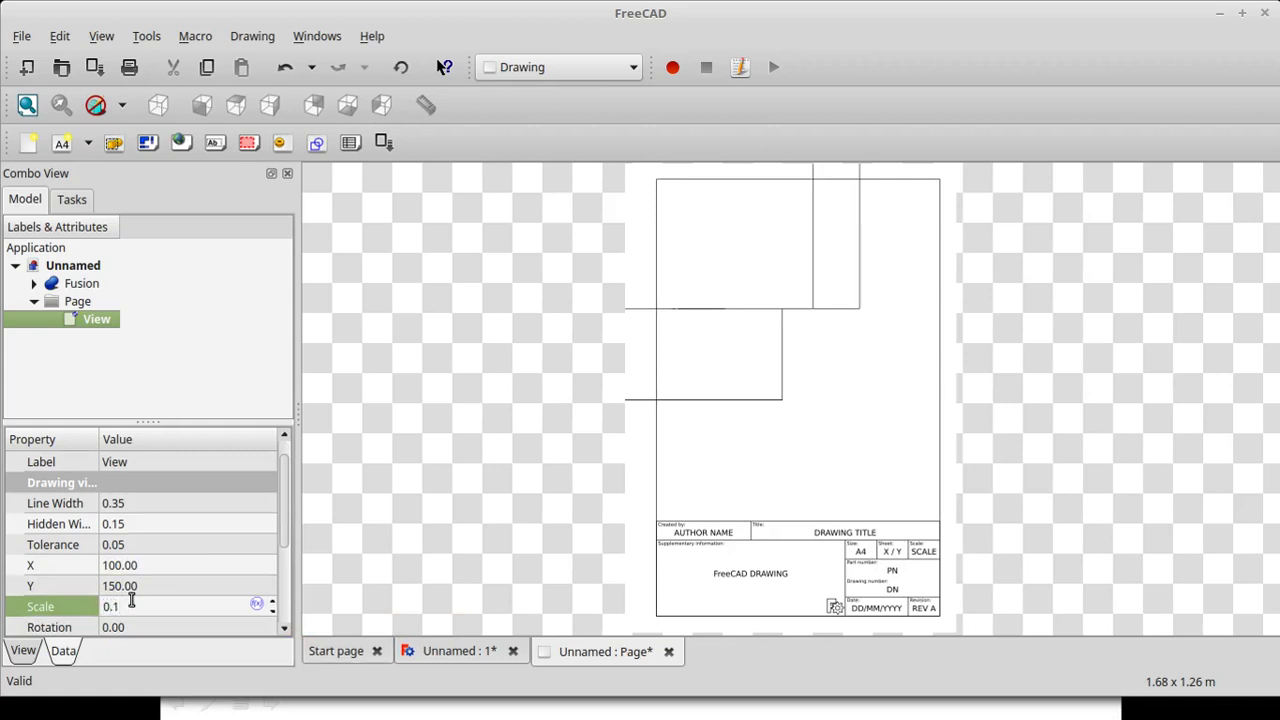
{"action": "key", "text": "Tab"}
{"action": "type", "text": "27"}
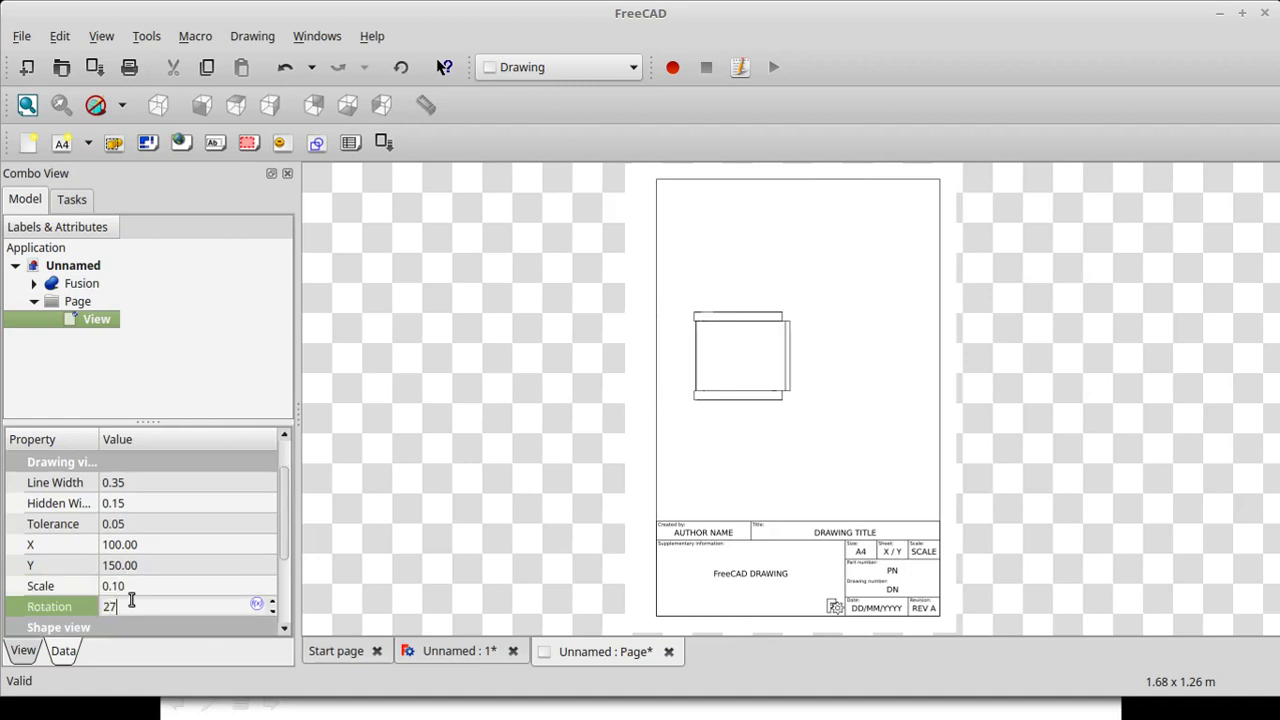
{"action": "type", "text": "0"}
{"action": "key", "text": "Return"}
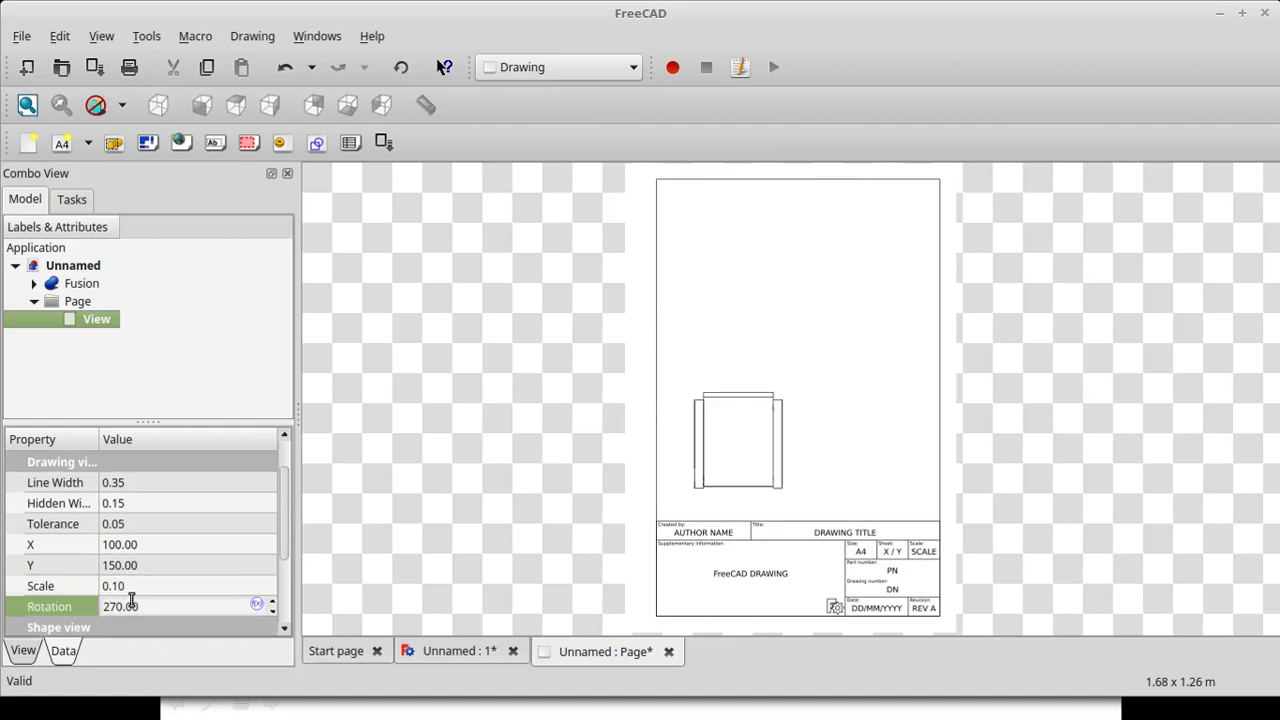
{"action": "left_click_drag", "start_coordinate": [280, 506], "coordinate": [282, 571]}
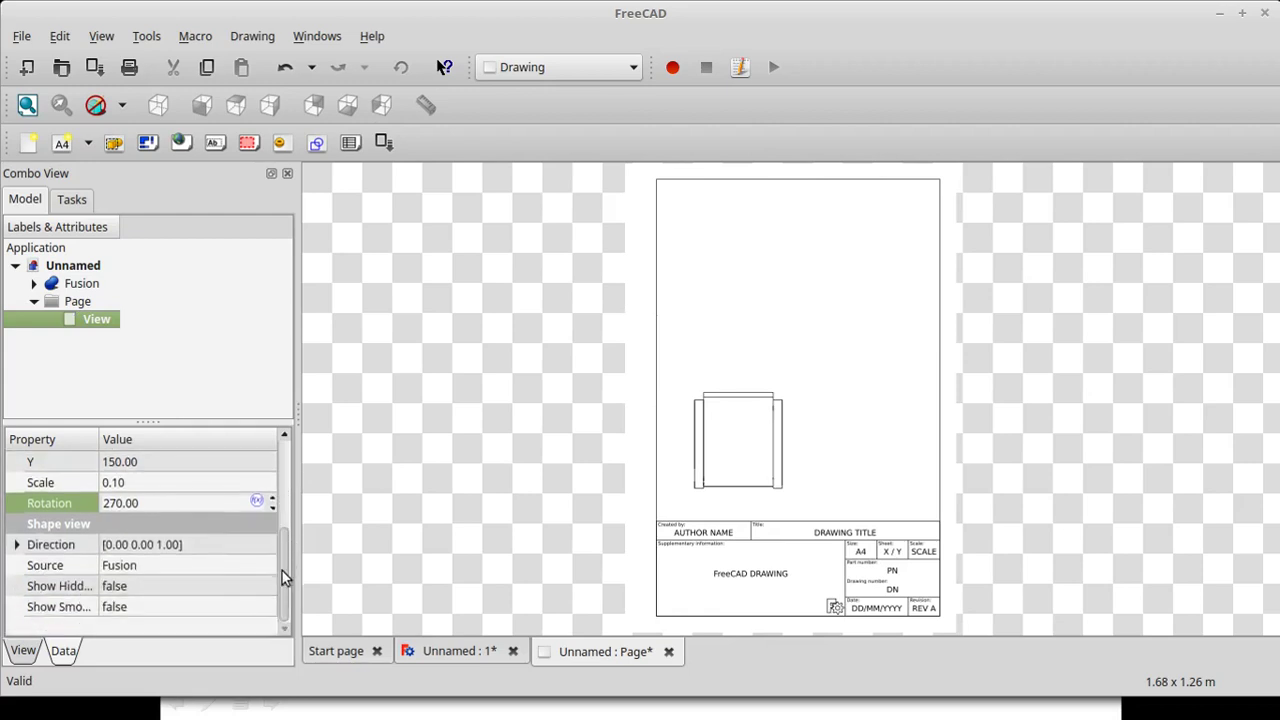
- Rename the page's View to Topview
{"action": "left_click", "coordinate": [77, 288]}
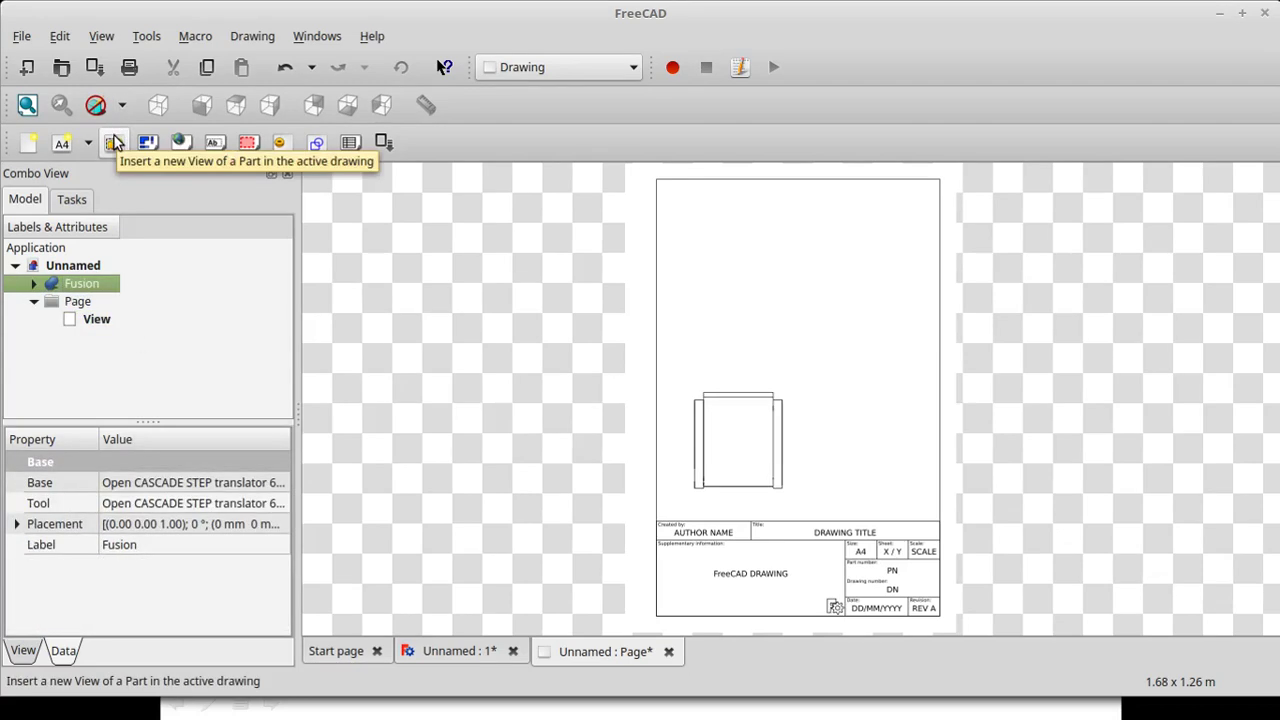
{"action": "left_click", "coordinate": [95, 322]}
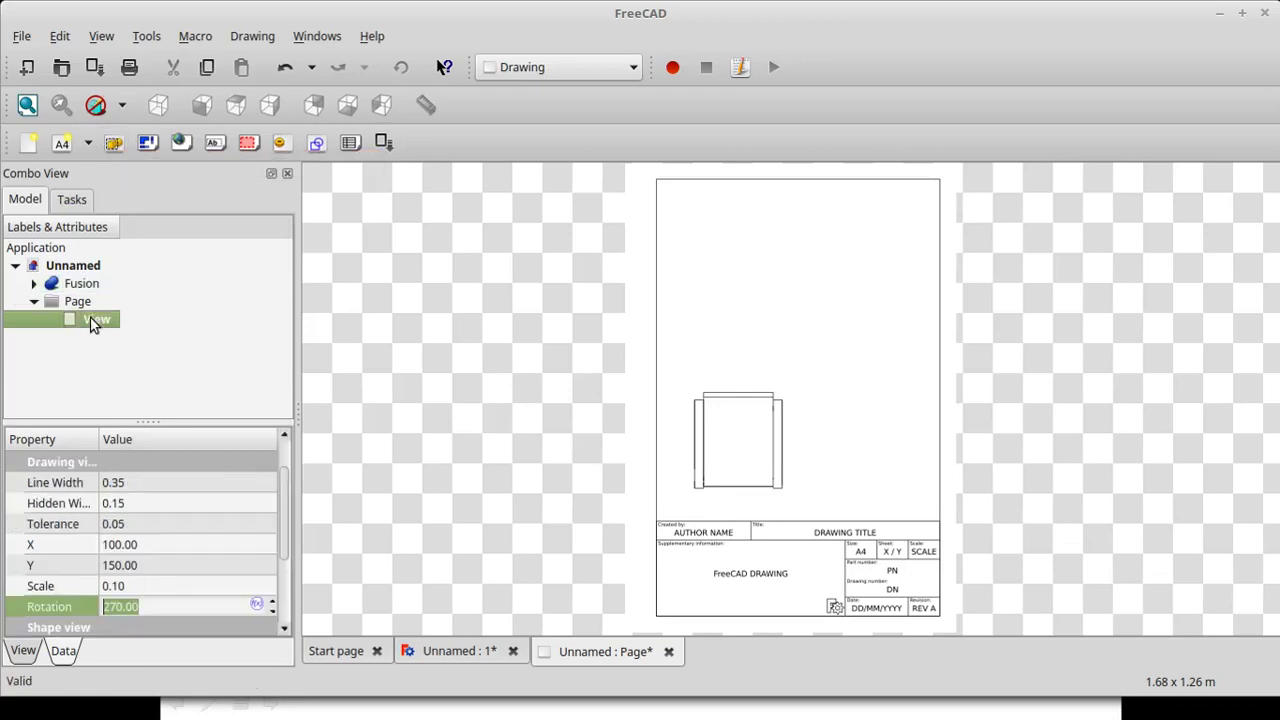
{"action": "right_click", "coordinate": [95, 321]}
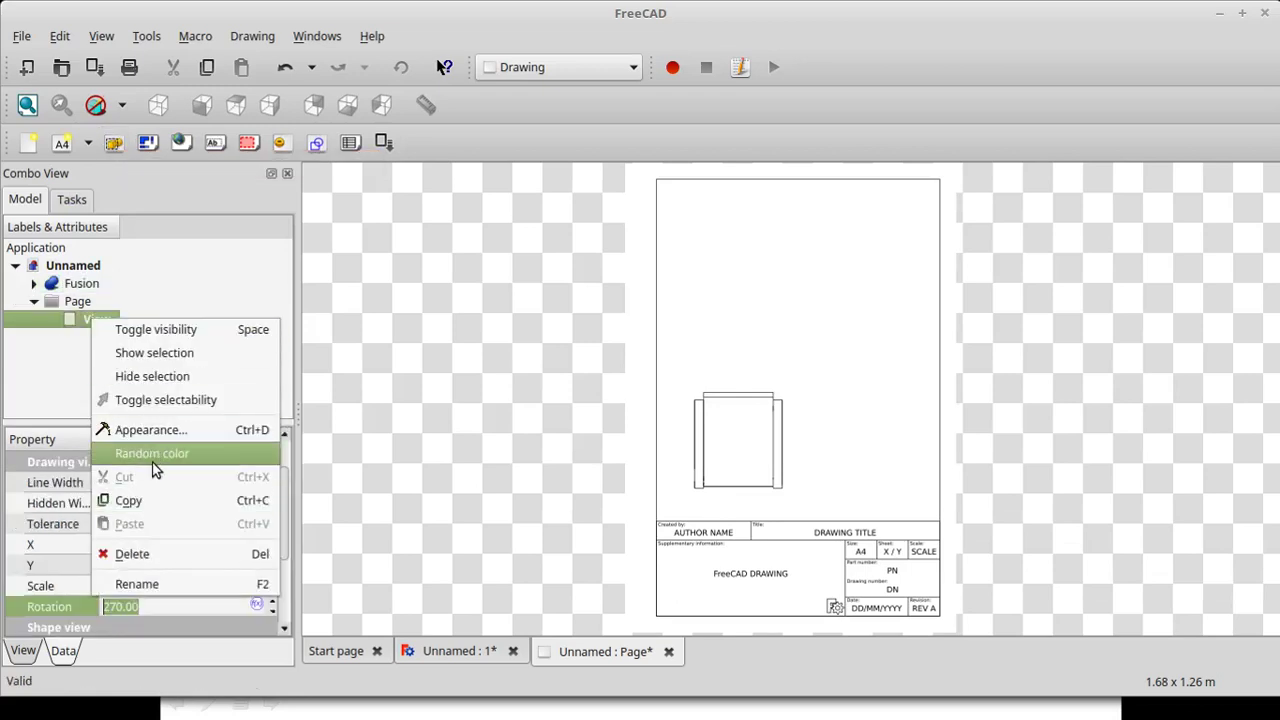
{"action": "left_click", "coordinate": [147, 580]}
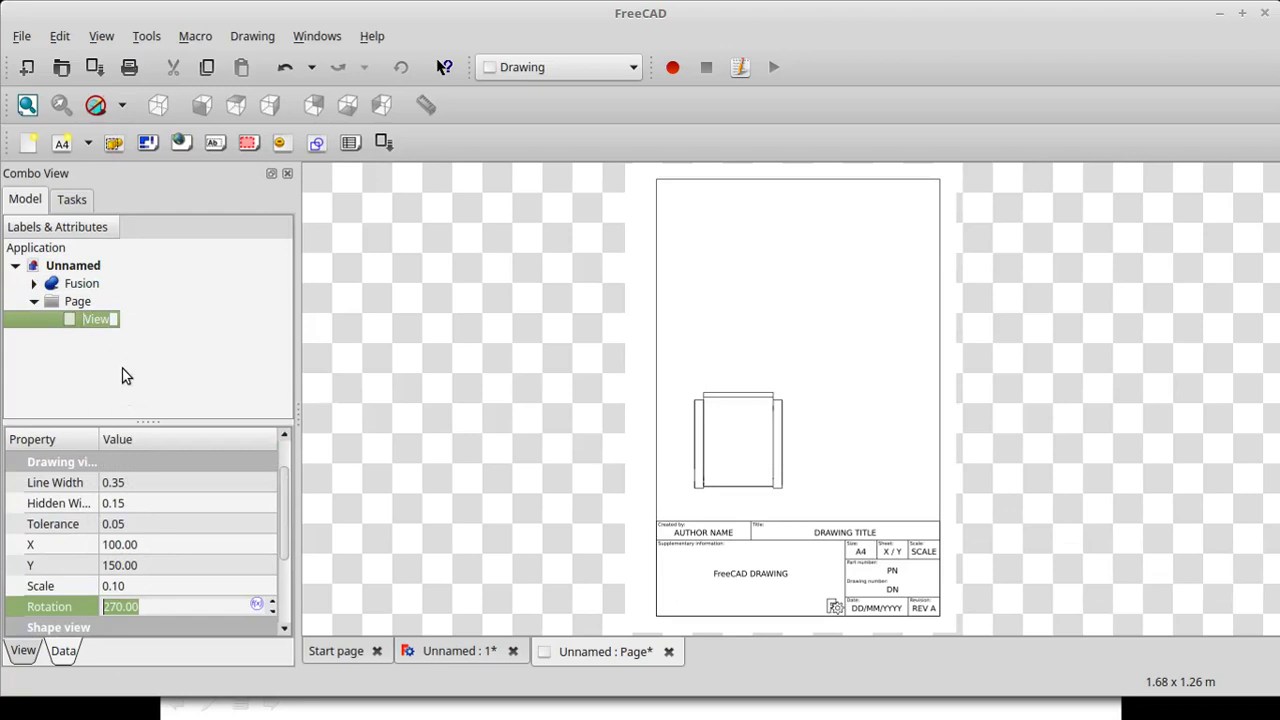
{"action": "type", "text": "T"}
{"action": "type", "text": "opview"}
{"action": "key", "text": "Return"}
- Insert View001 of the Fusion and position it at X 100, Y 130
{"action": "left_click", "coordinate": [96, 289]}
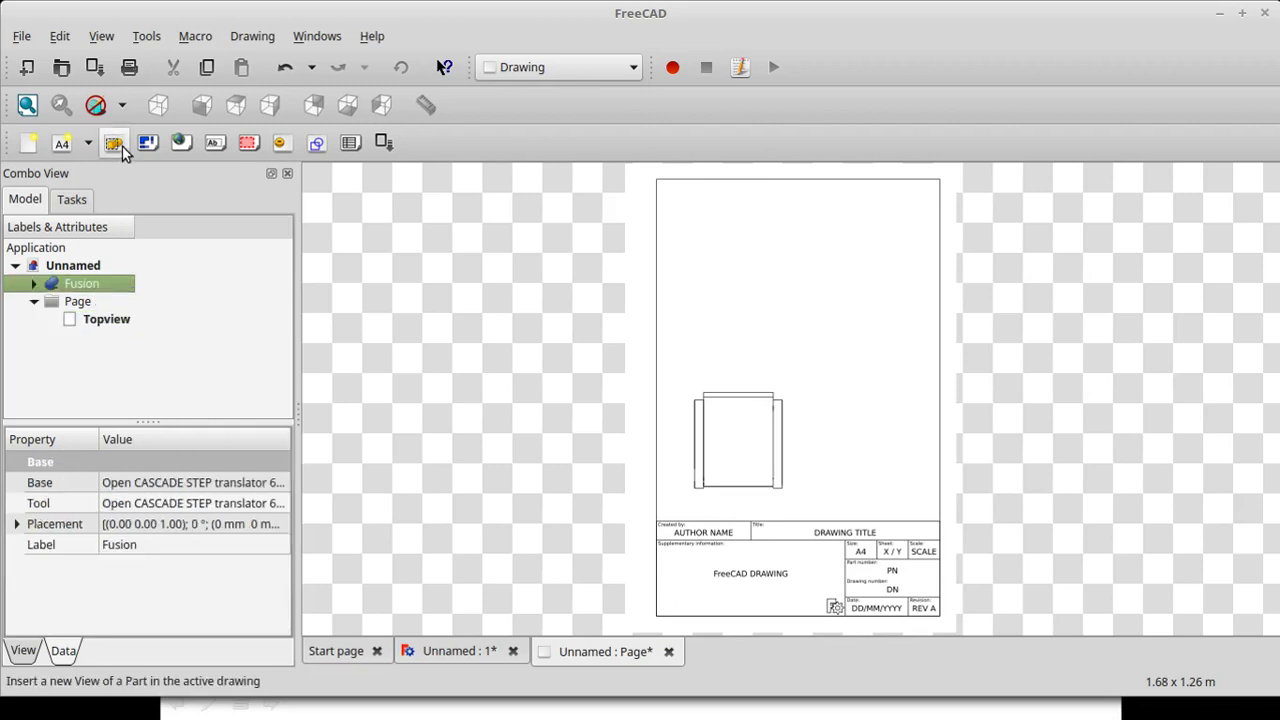
{"action": "left_click", "coordinate": [122, 146]}
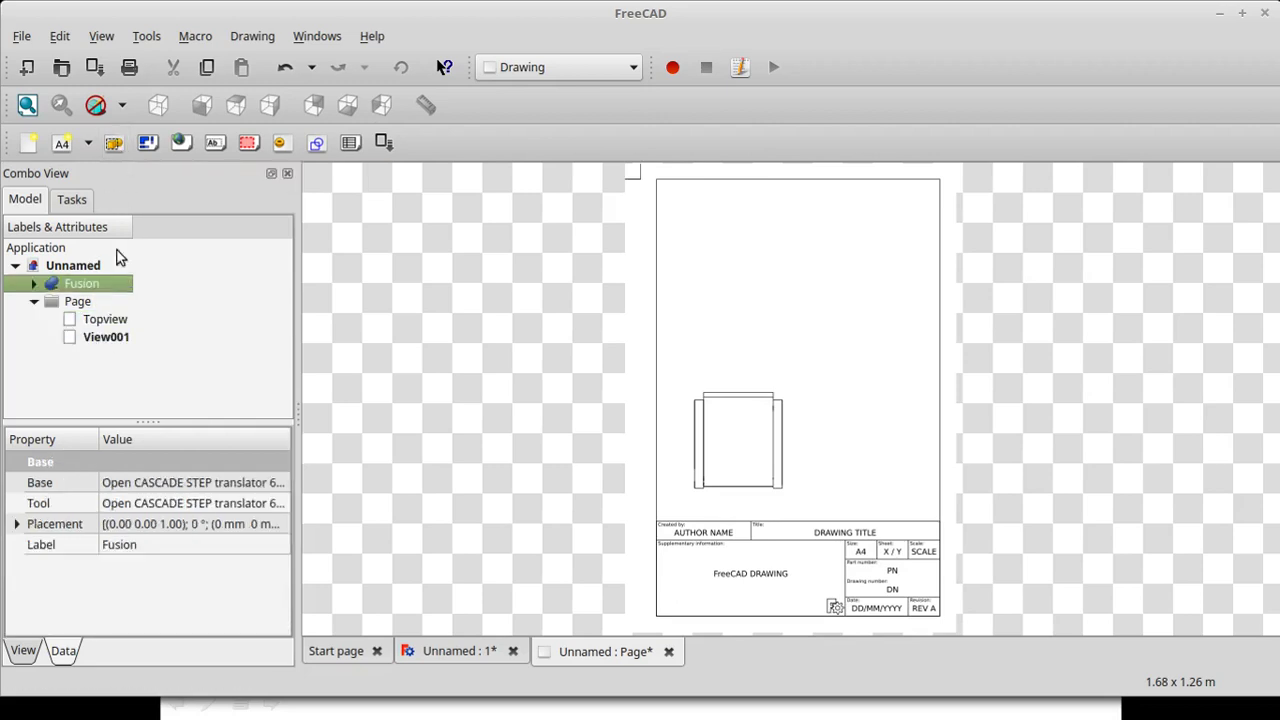
{"action": "left_click", "coordinate": [98, 338]}
{"action": "right_click", "coordinate": [96, 334]}
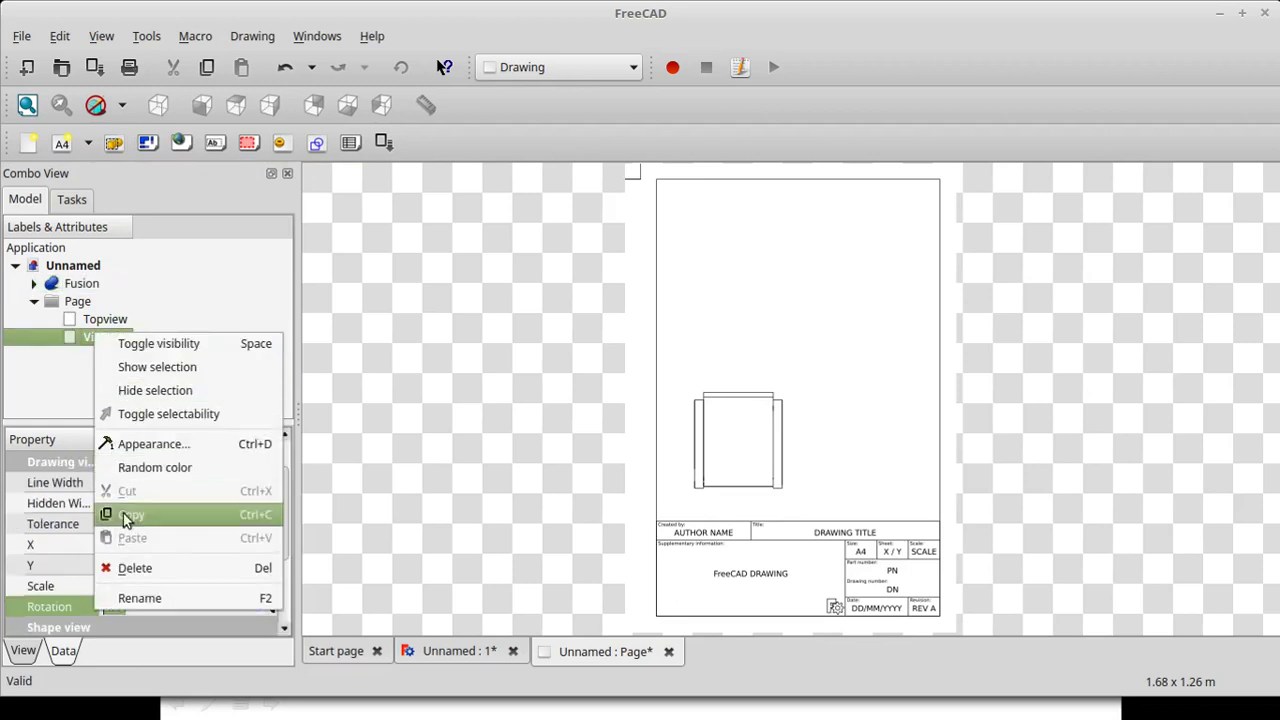
{"action": "left_click", "coordinate": [82, 337]}
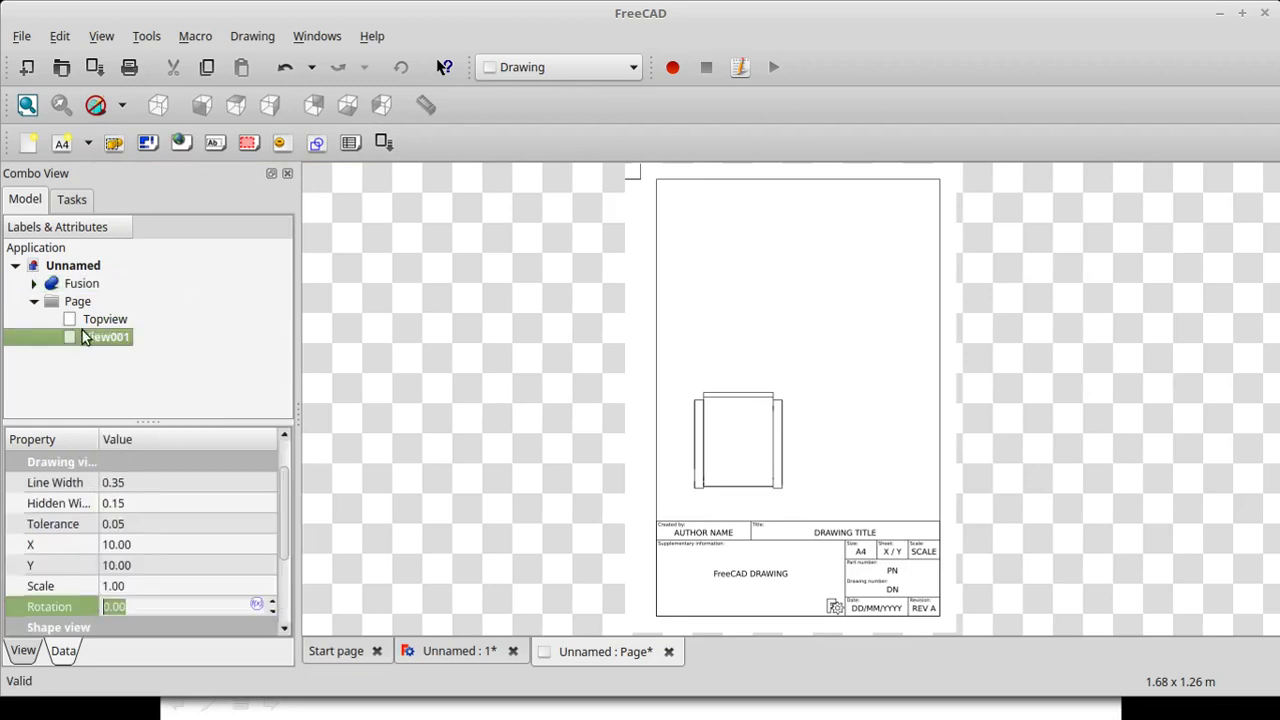
{"action": "left_click", "coordinate": [114, 544]}
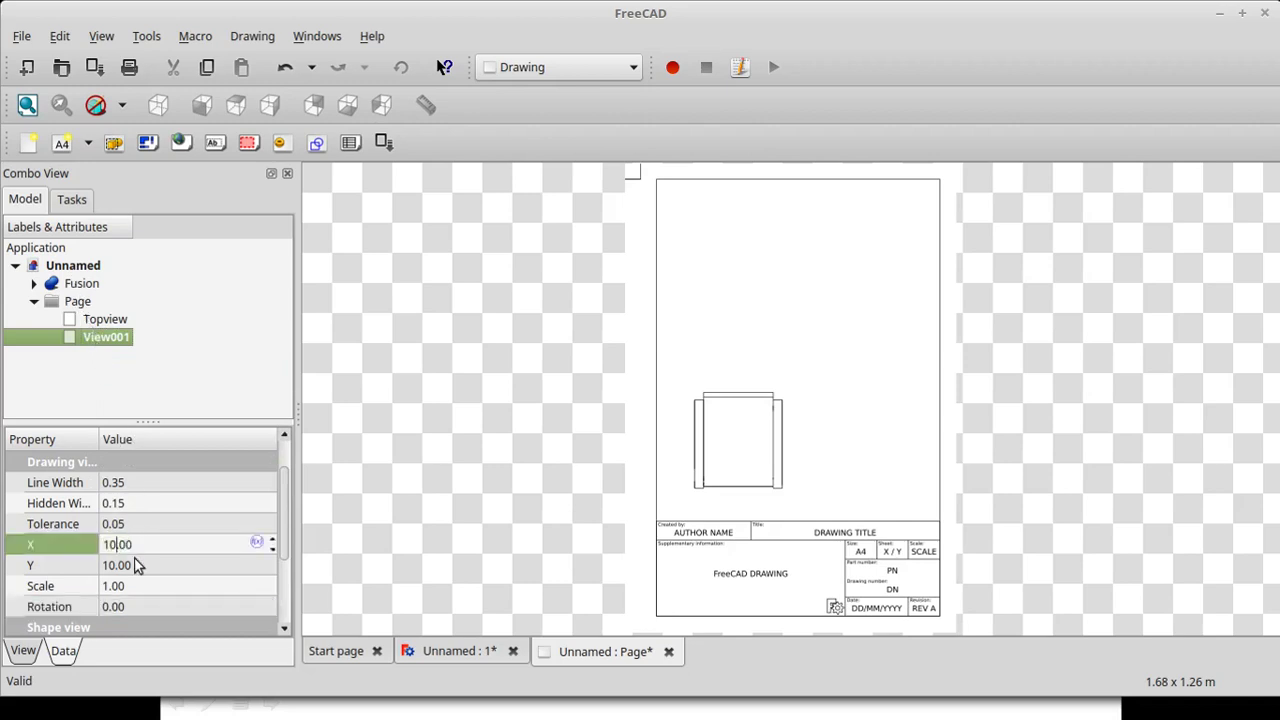
{"action": "type", "text": "0"}
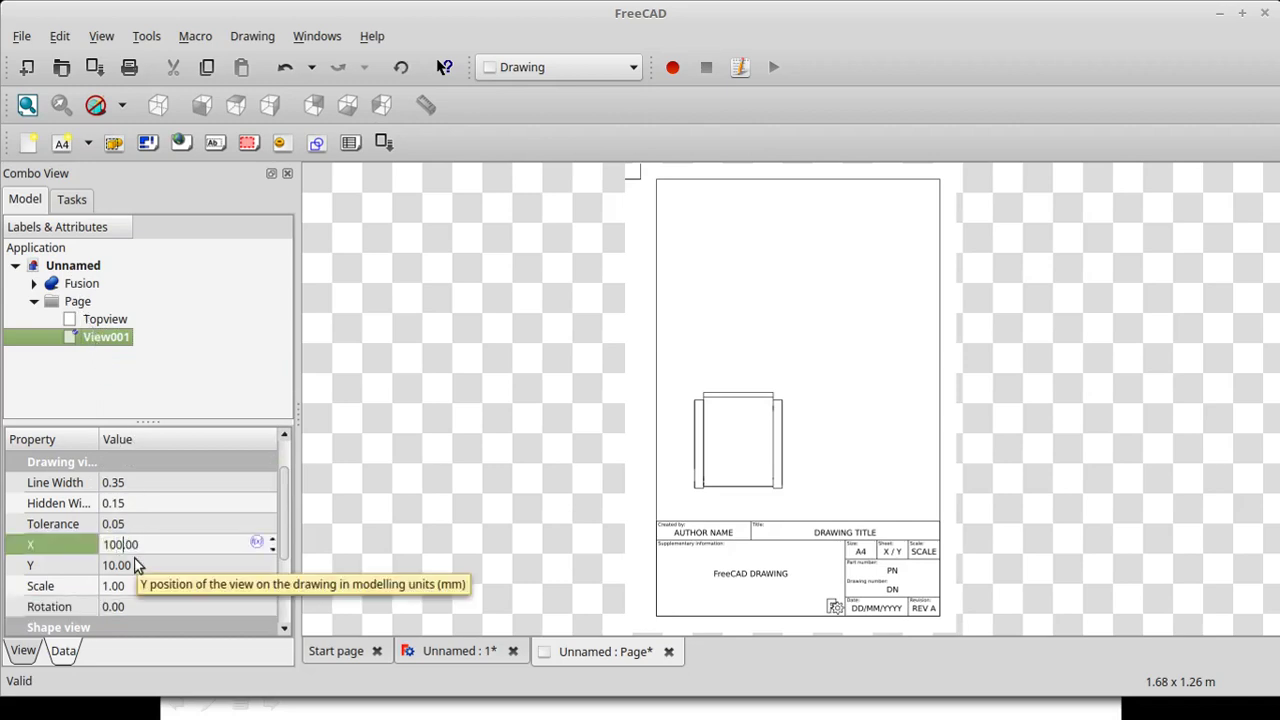
{"action": "left_click", "coordinate": [137, 564]}
{"action": "key", "text": "Home"}
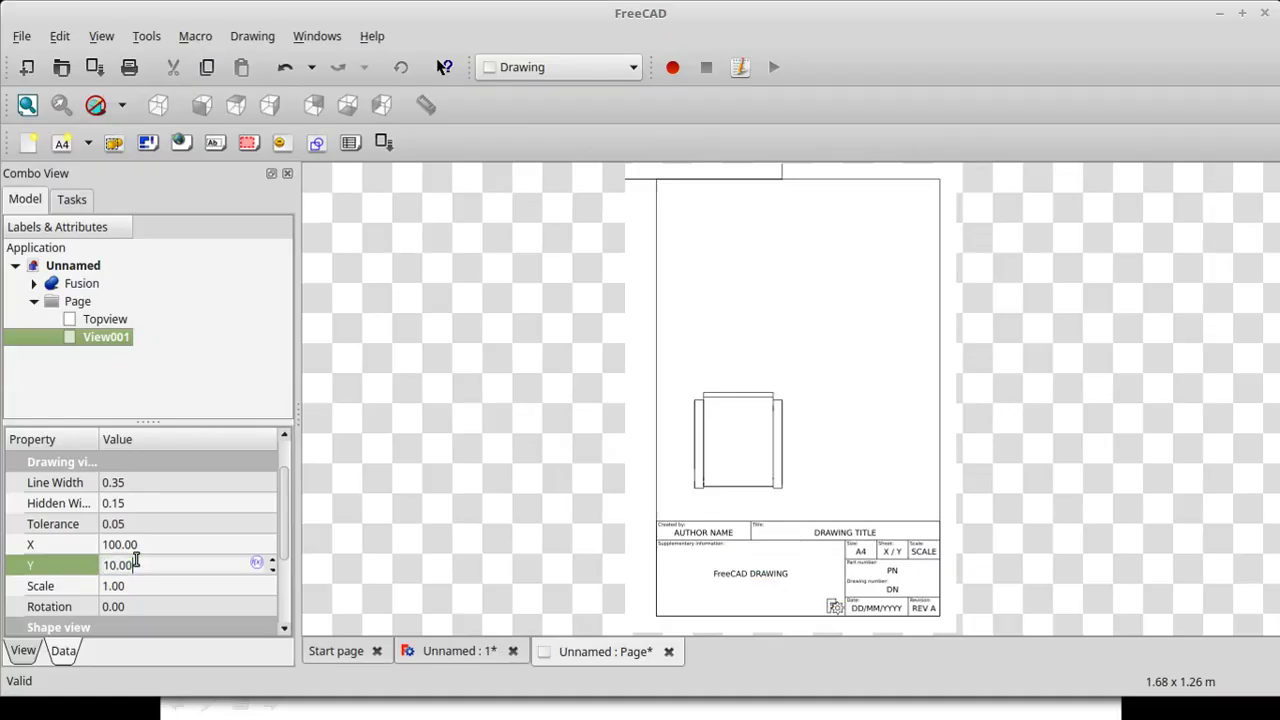
{"action": "key", "text": "Right"}
{"action": "type", "text": "3"}
{"action": "key", "text": "Tab"}
- Set View001's scale to 0.10 and its rotation to 90 degrees
{"action": "key", "text": "End"}
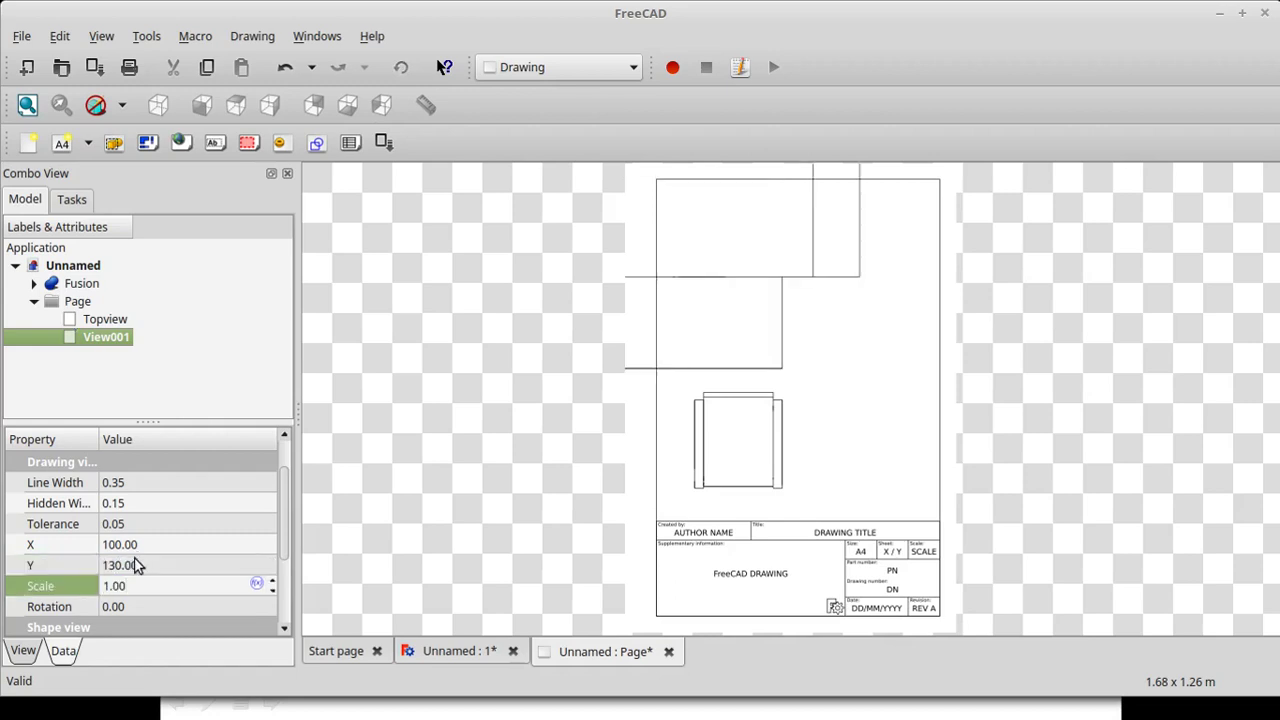
{"action": "key", "text": "Left"}
{"action": "key", "text": "Left"}
{"action": "key", "text": "Left"}
{"action": "key", "text": "BackSpace"}
{"action": "key", "text": "Tab"}
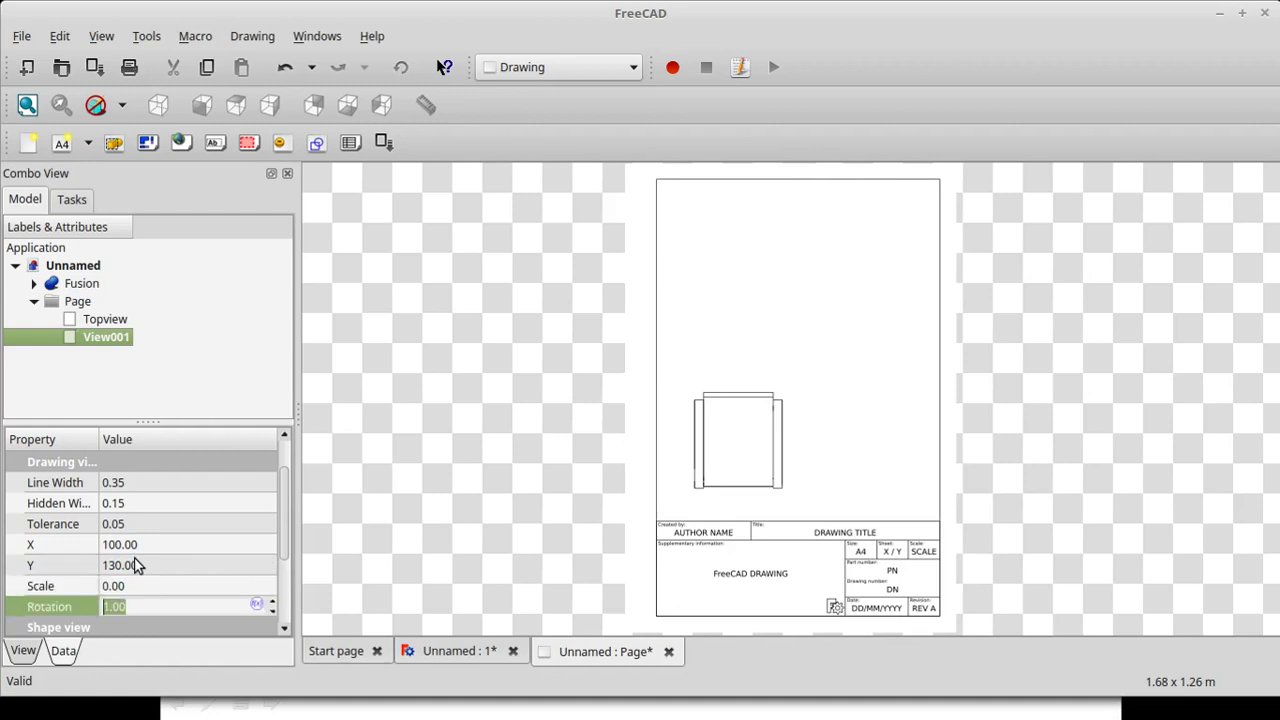
{"action": "left_click", "coordinate": [128, 586]}
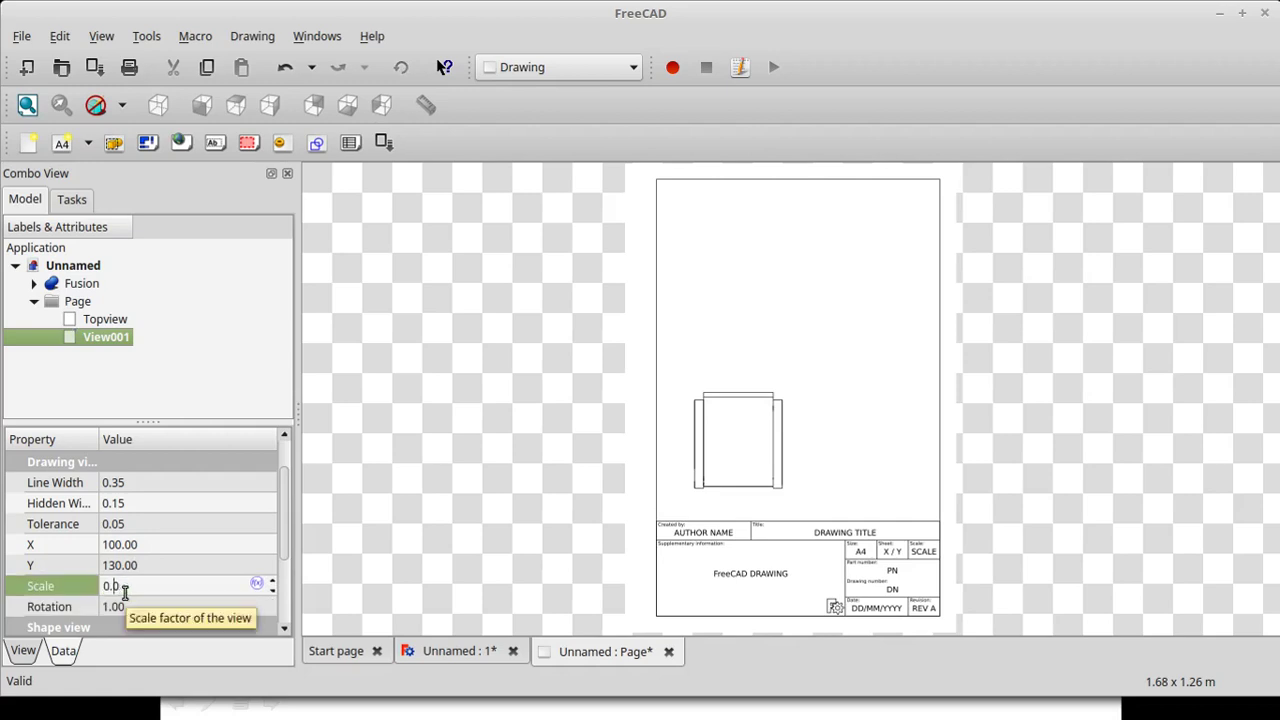
{"action": "key", "text": "Tab"}
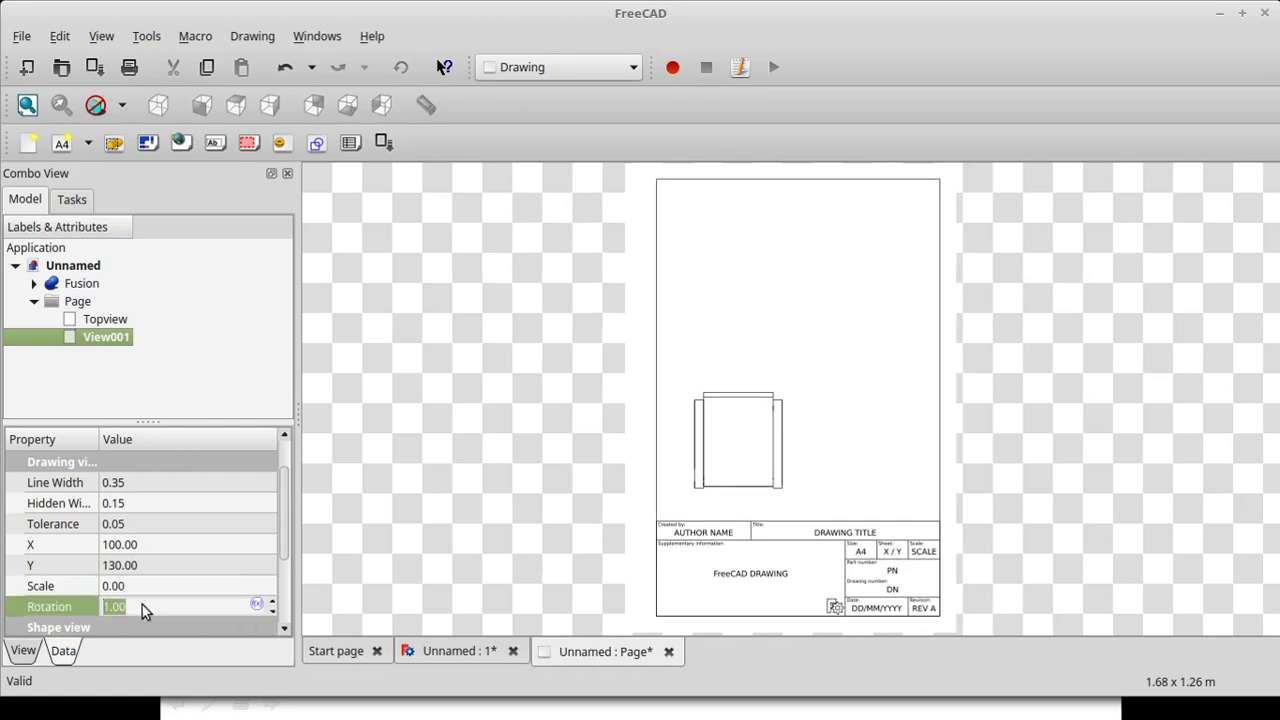
{"action": "left_click", "coordinate": [146, 584]}
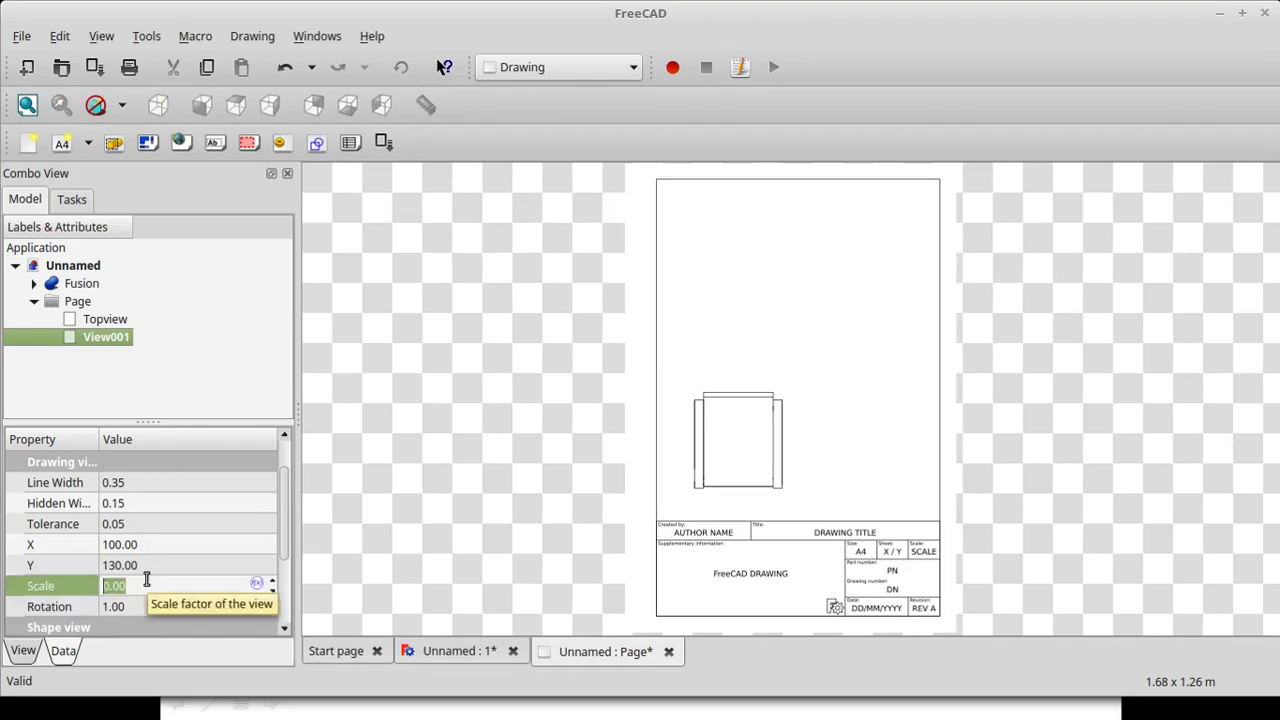
{"action": "left_click", "coordinate": [146, 584]}
{"action": "key", "text": "BackSpace"}
{"action": "key", "text": "BackSpace"}
{"action": "type", "text": "1"}
{"action": "key", "text": "Tab"}
{"action": "type", "text": "0"}
{"action": "key", "text": "Return"}
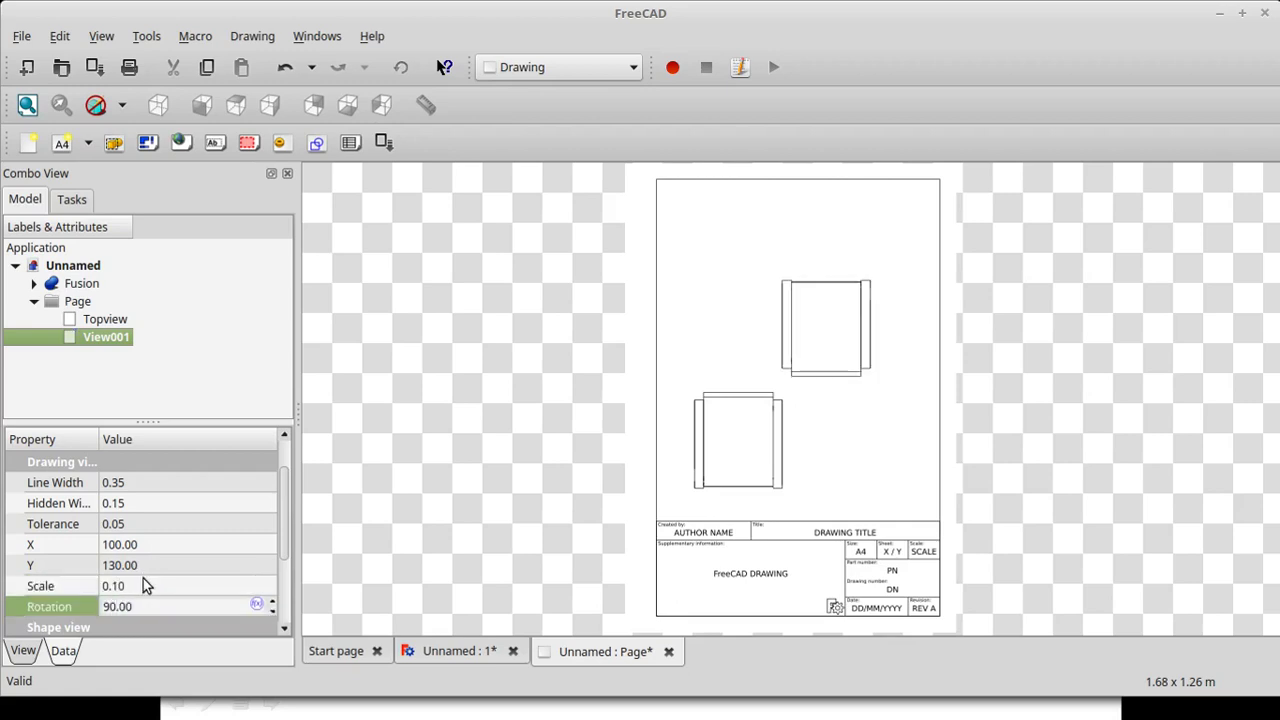
{"action": "left_click_drag", "start_coordinate": [281, 505], "coordinate": [286, 558]}
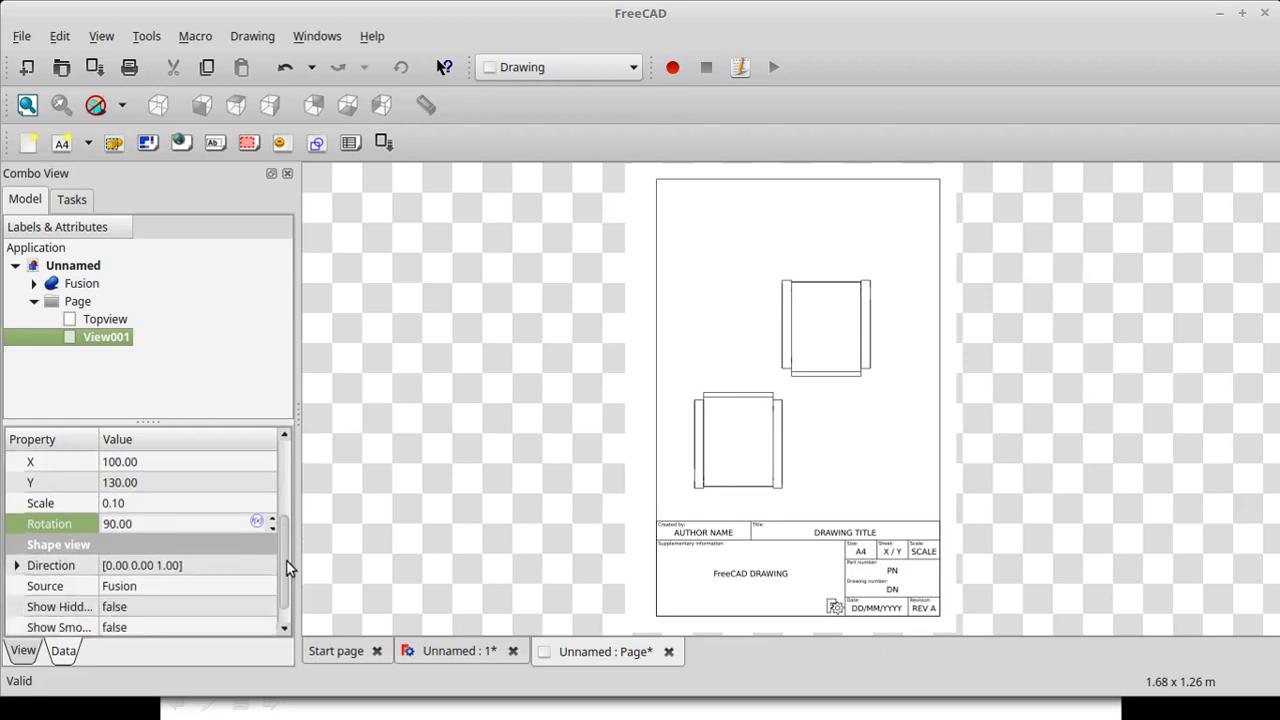
- Set View001's projection direction to (-1, 0, 0), then reselect the Fusion
{"action": "left_click", "coordinate": [92, 569]}
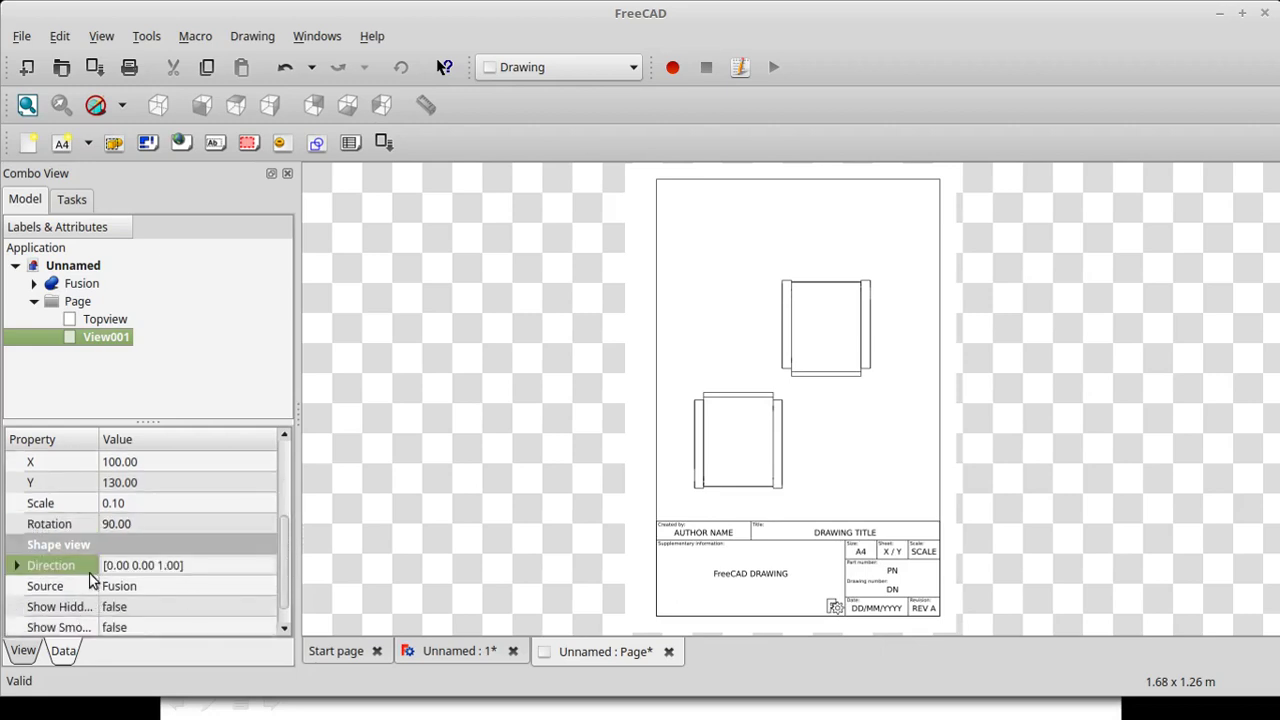
{"action": "double_click", "coordinate": [90, 570]}
{"action": "left_click", "coordinate": [118, 589]}
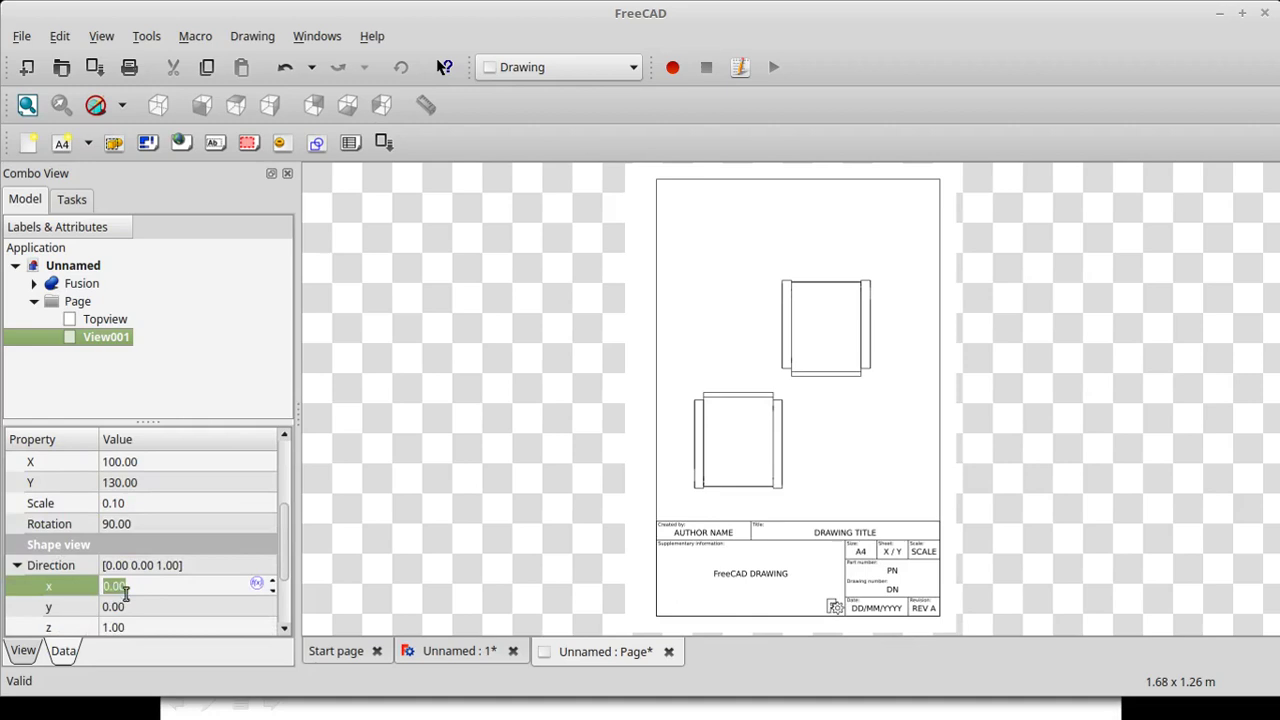
{"action": "type", "text": "-1"}
{"action": "left_click", "coordinate": [130, 600]}
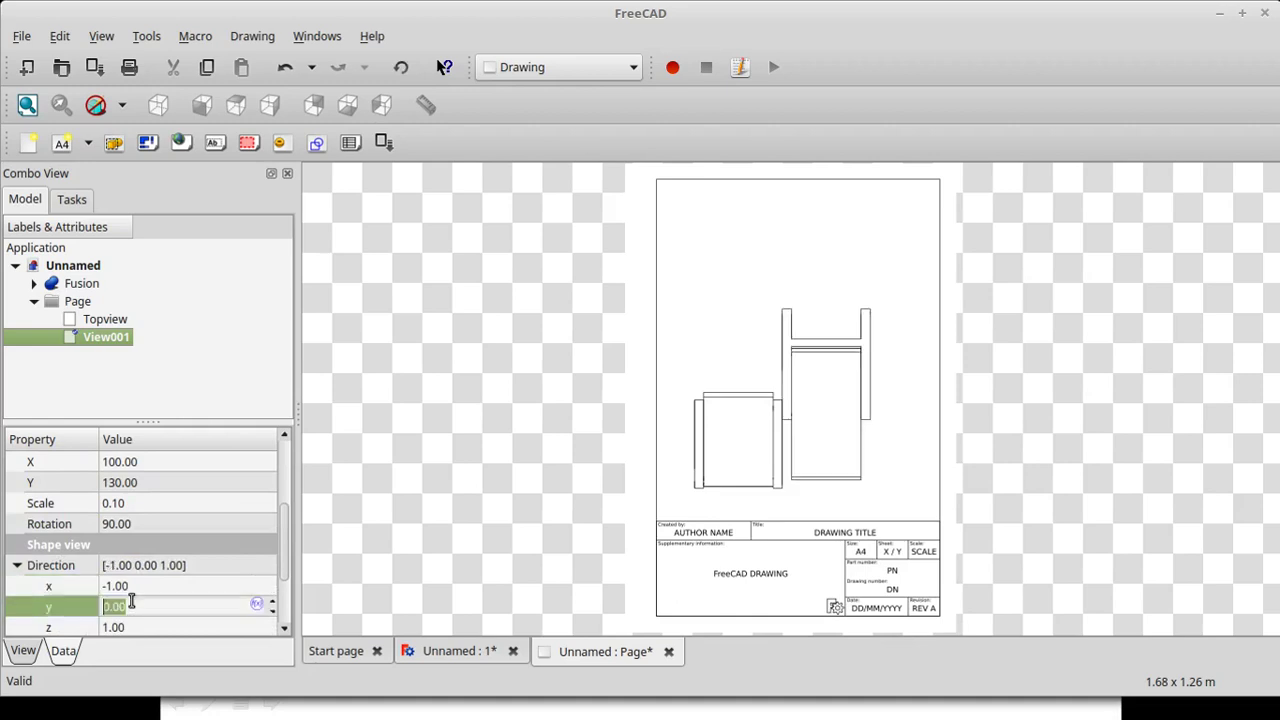
{"action": "type", "text": "0"}
{"action": "key", "text": "Tab"}
{"action": "type", "text": "0"}
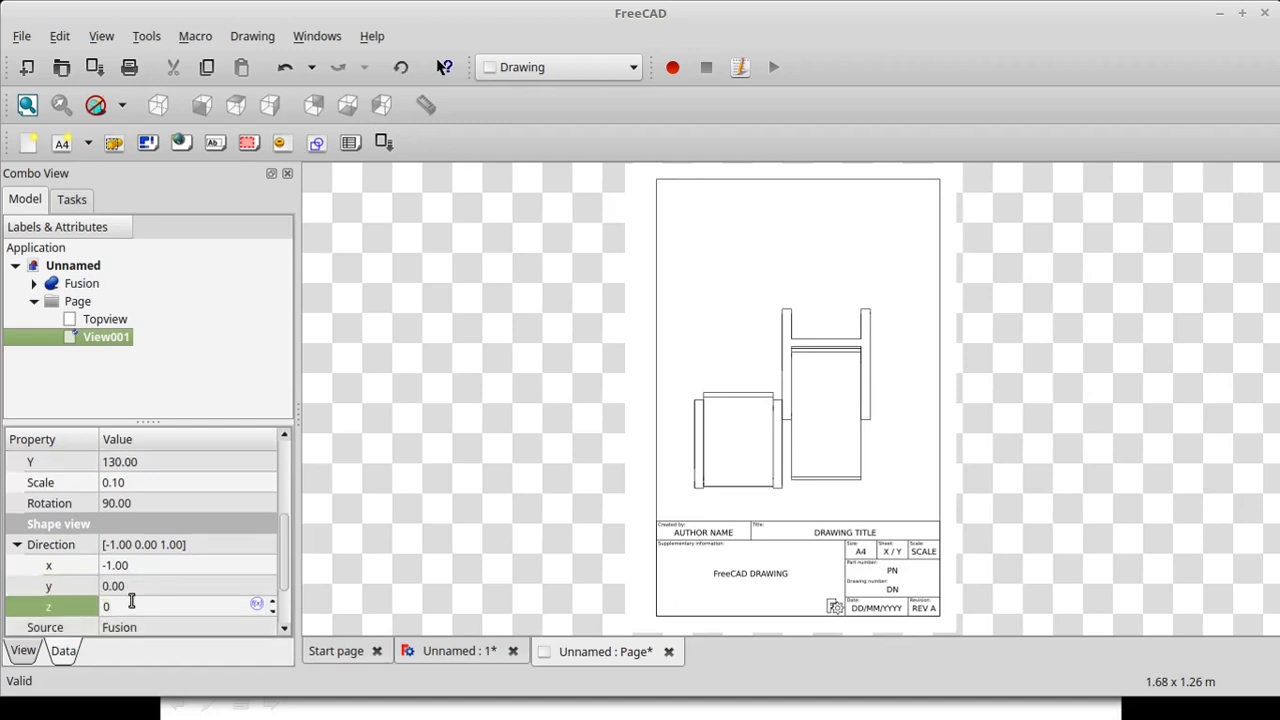
{"action": "key", "text": "Return"}
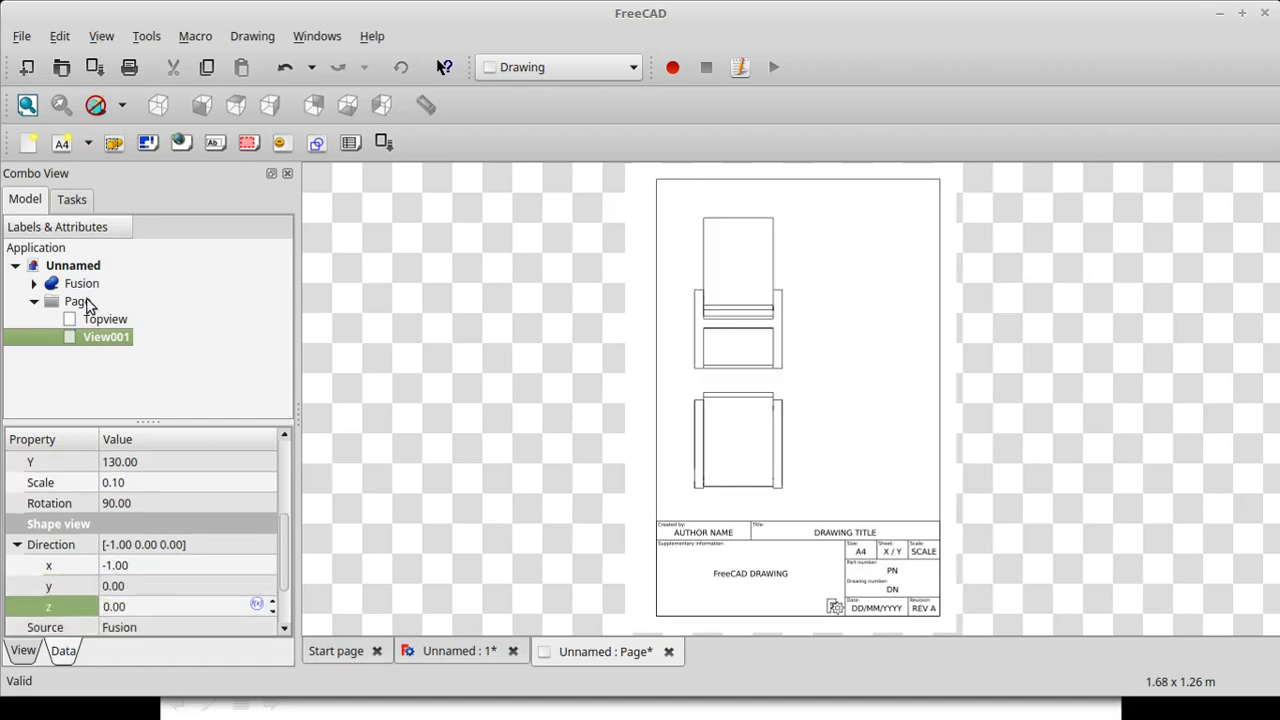
{"action": "left_click", "coordinate": [84, 286]}
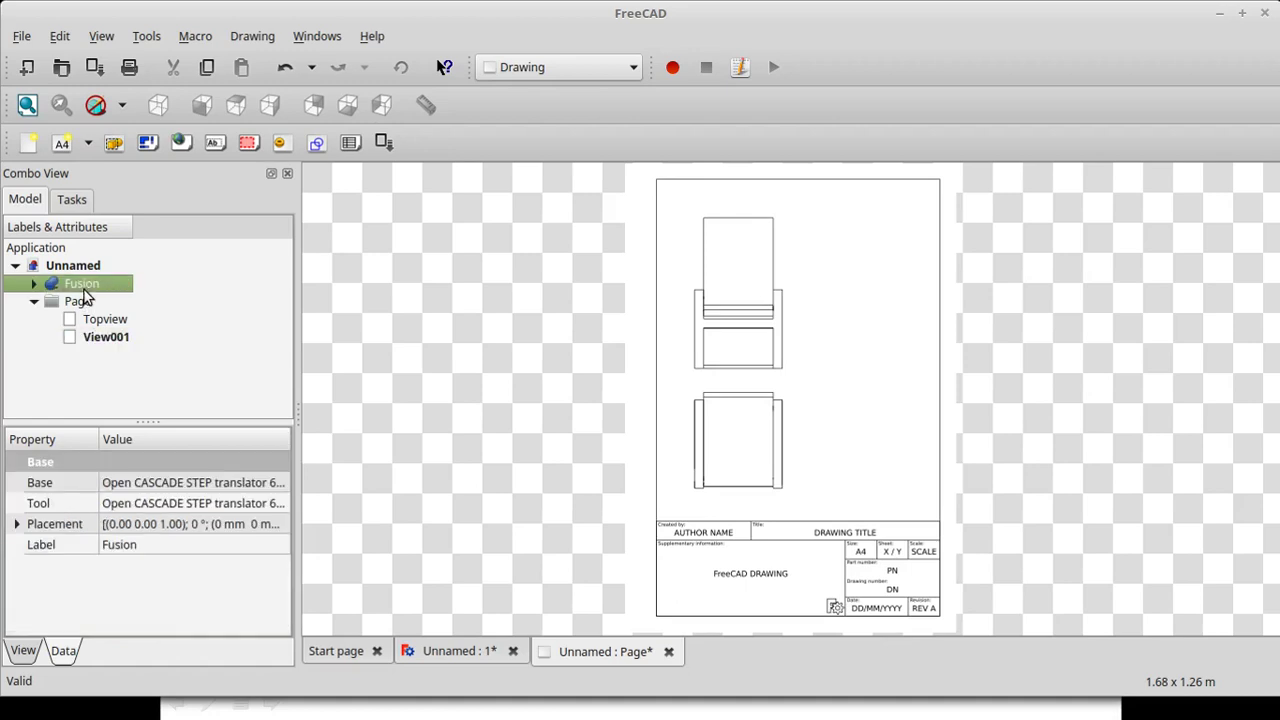
- Insert View002 and set X 180, Y 130, scale 0.1 and rotation 90
{"action": "left_click", "coordinate": [113, 147]}
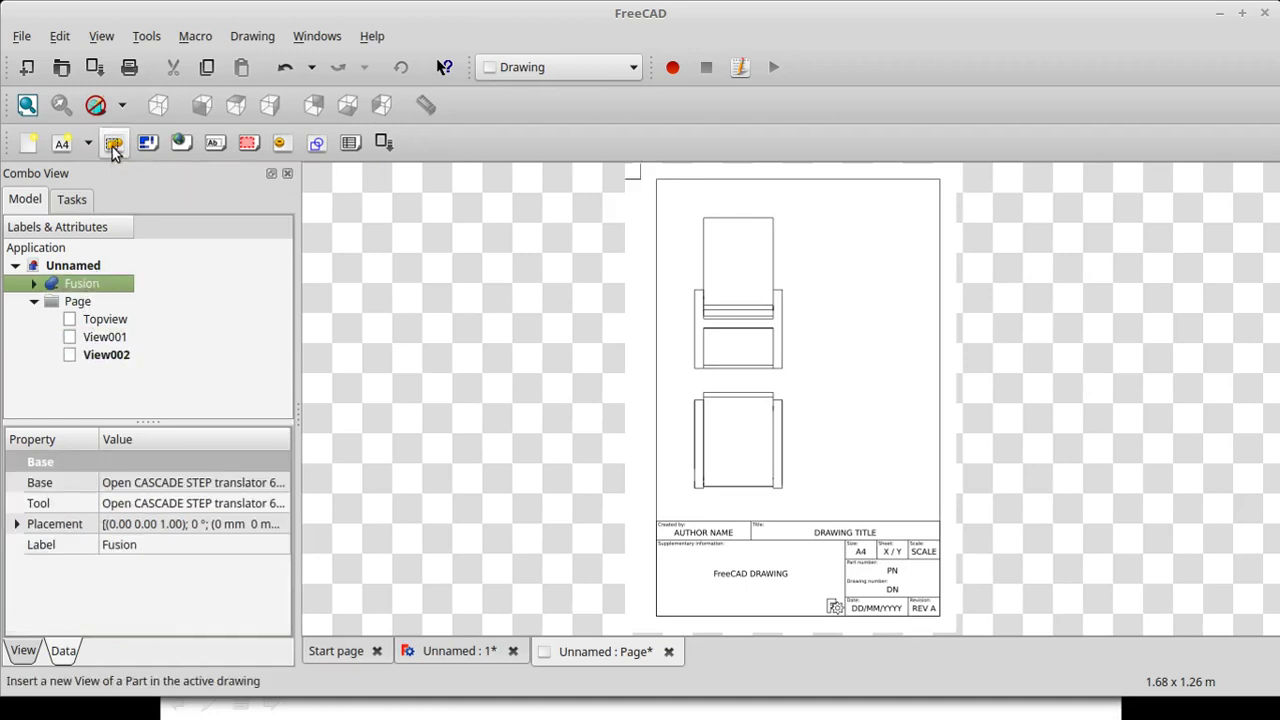
{"action": "left_click", "coordinate": [101, 356]}
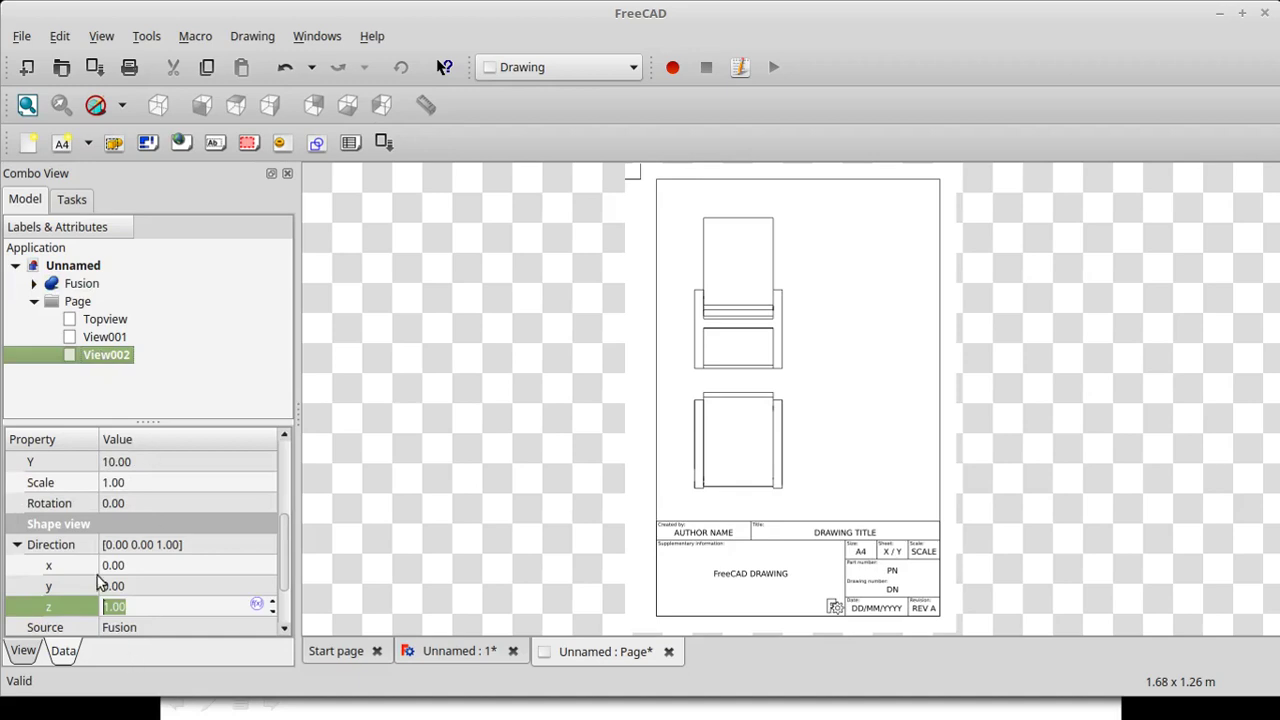
{"action": "scroll", "coordinate": [158, 510], "scroll_direction": "up", "scroll_amount": 3}
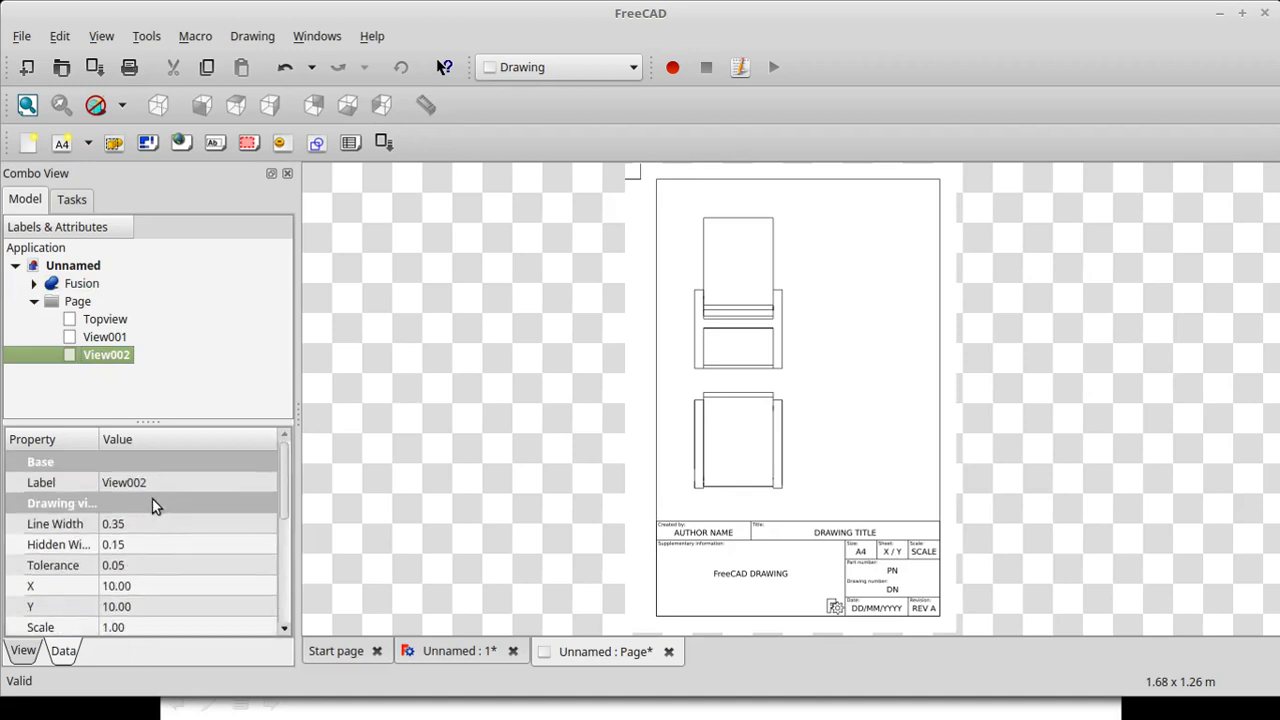
{"action": "left_click", "coordinate": [116, 588]}
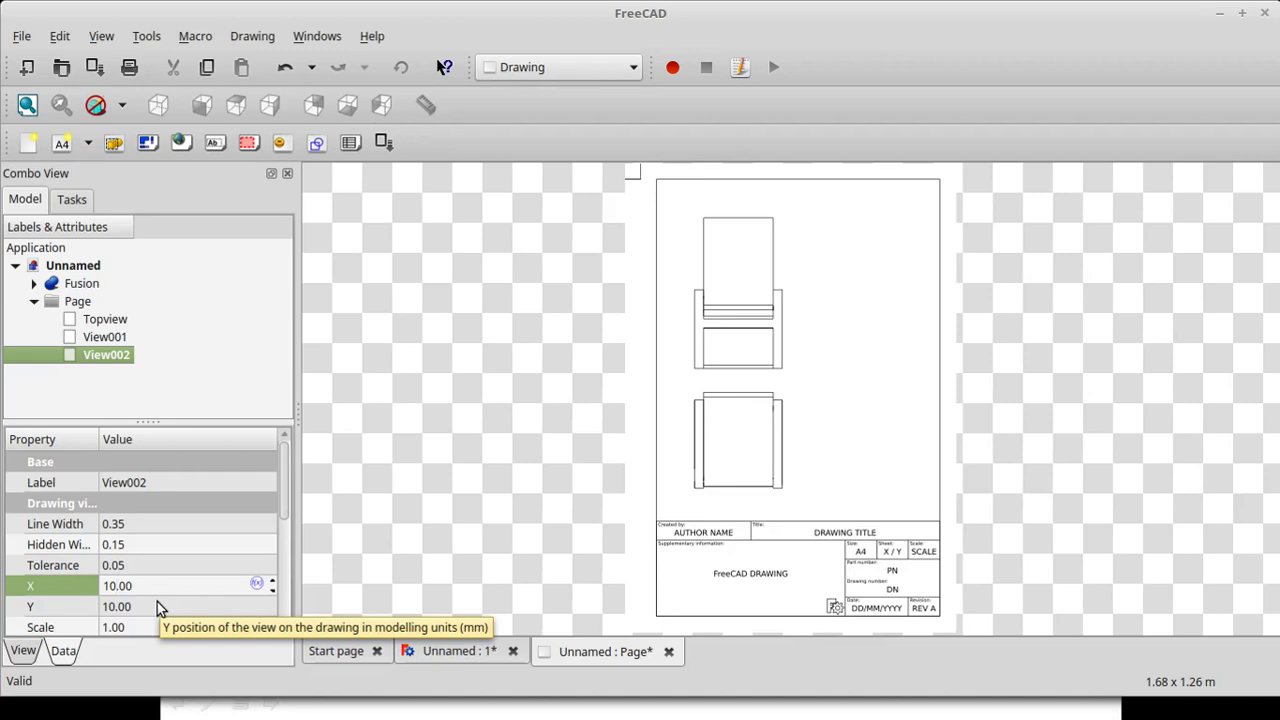
{"action": "type", "text": "8"}
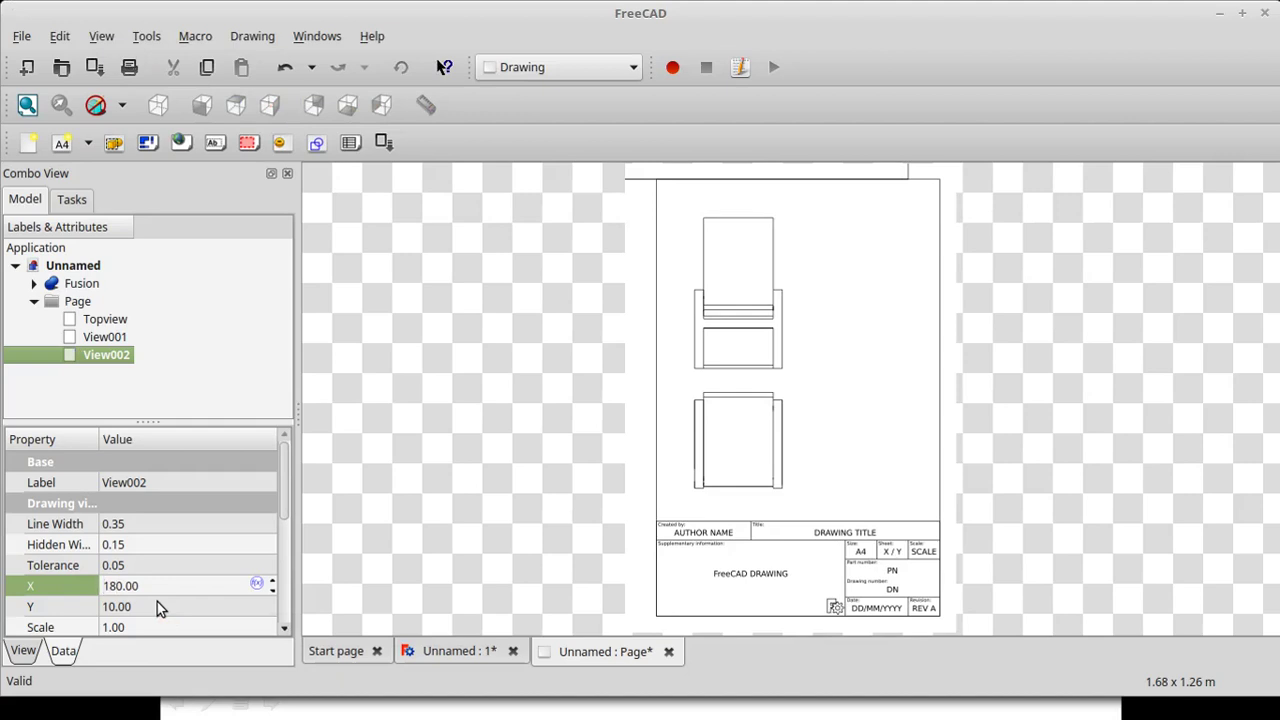
{"action": "left_click", "coordinate": [157, 602]}
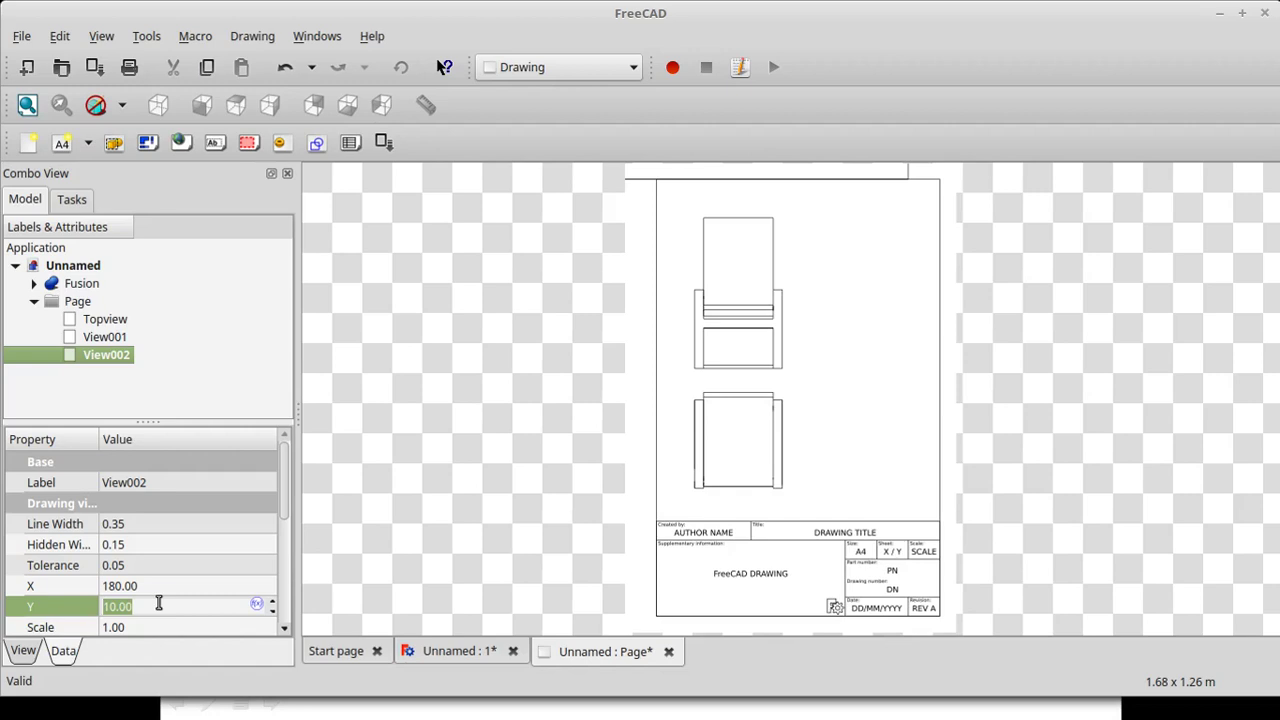
{"action": "type", "text": "130"}
{"action": "key", "text": "Tab"}
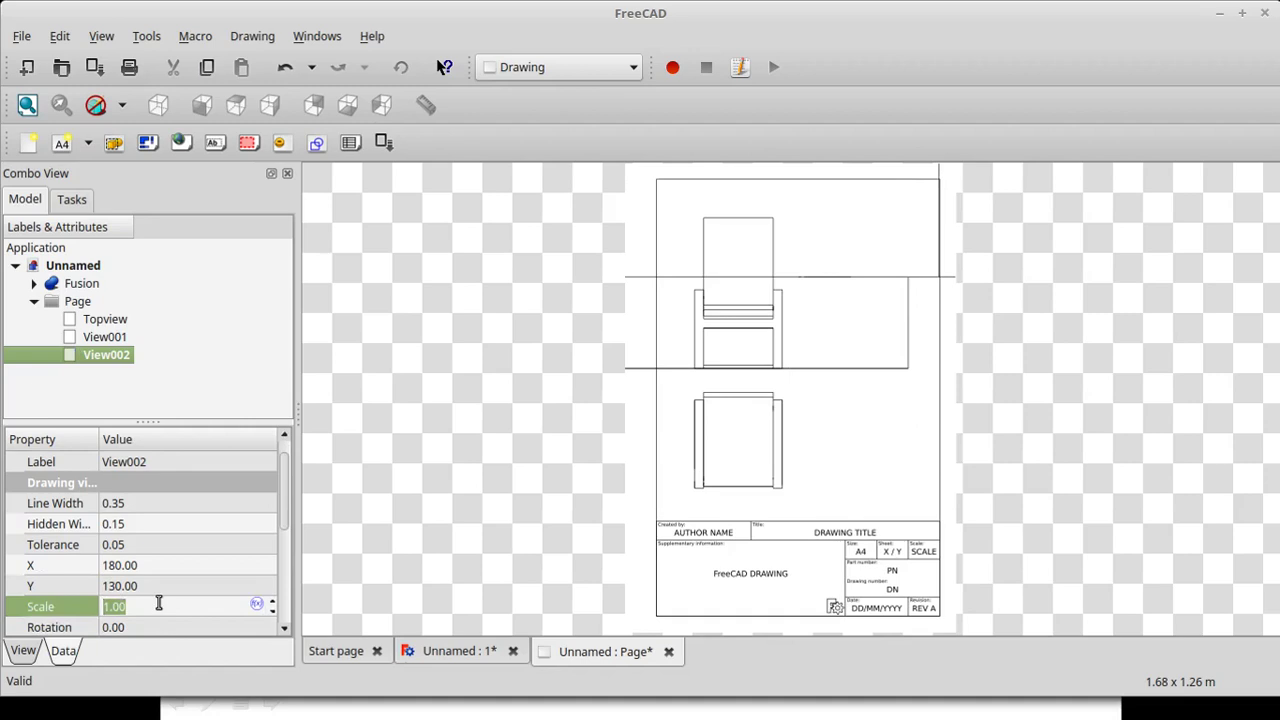
{"action": "type", "text": ".1"}
{"action": "key", "text": "Tab"}
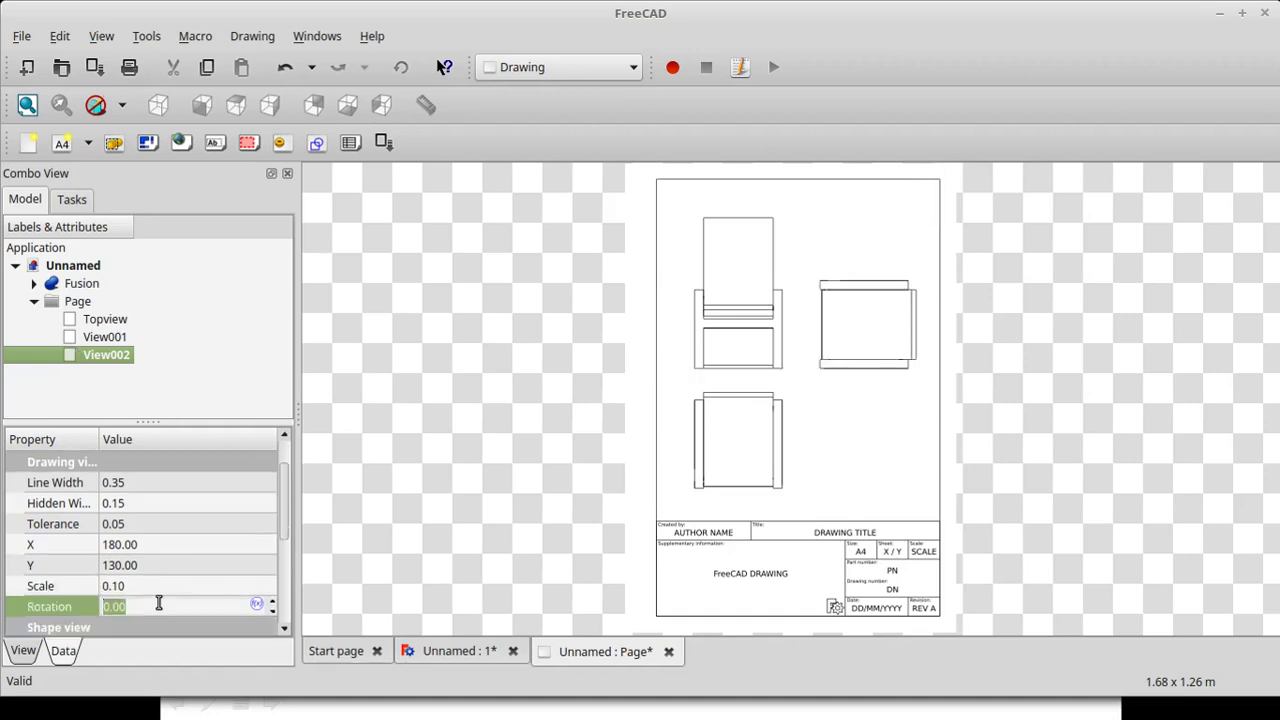
{"action": "type", "text": "90"}
{"action": "key", "text": "Return"}
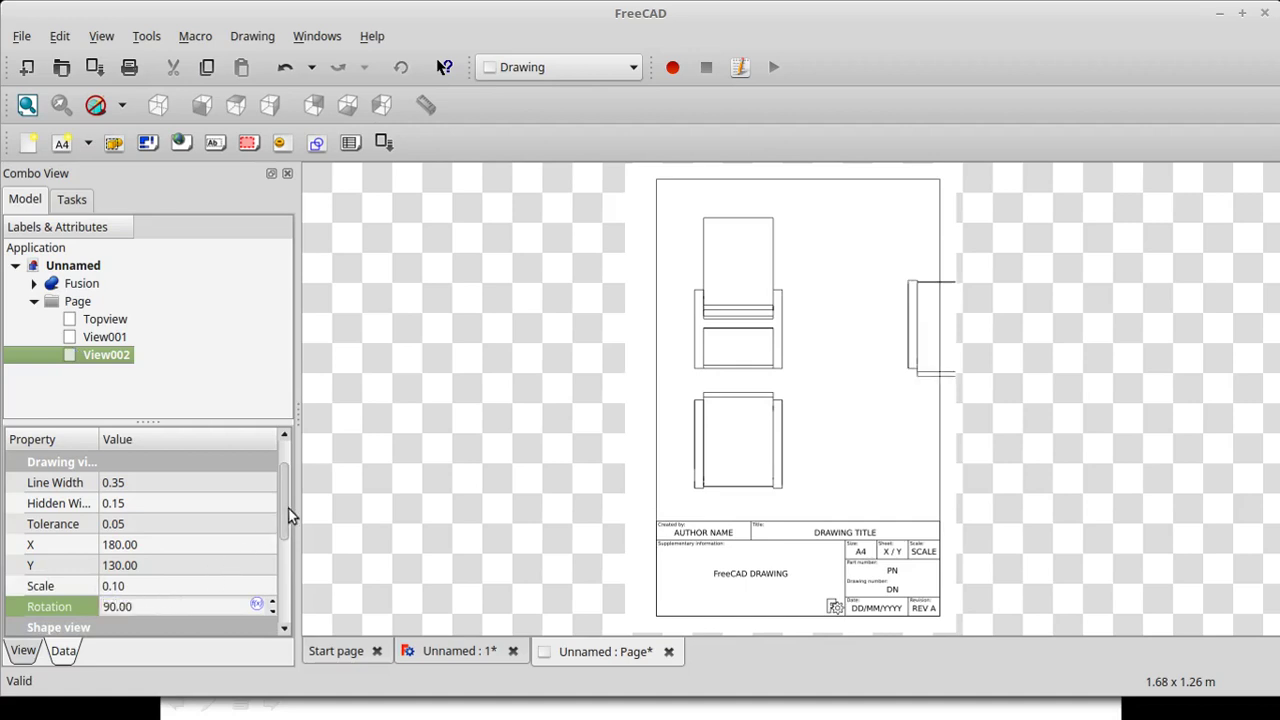
- Change View002's direction y component to -1 and z to 0
{"action": "left_click_drag", "start_coordinate": [286, 503], "coordinate": [275, 544]}
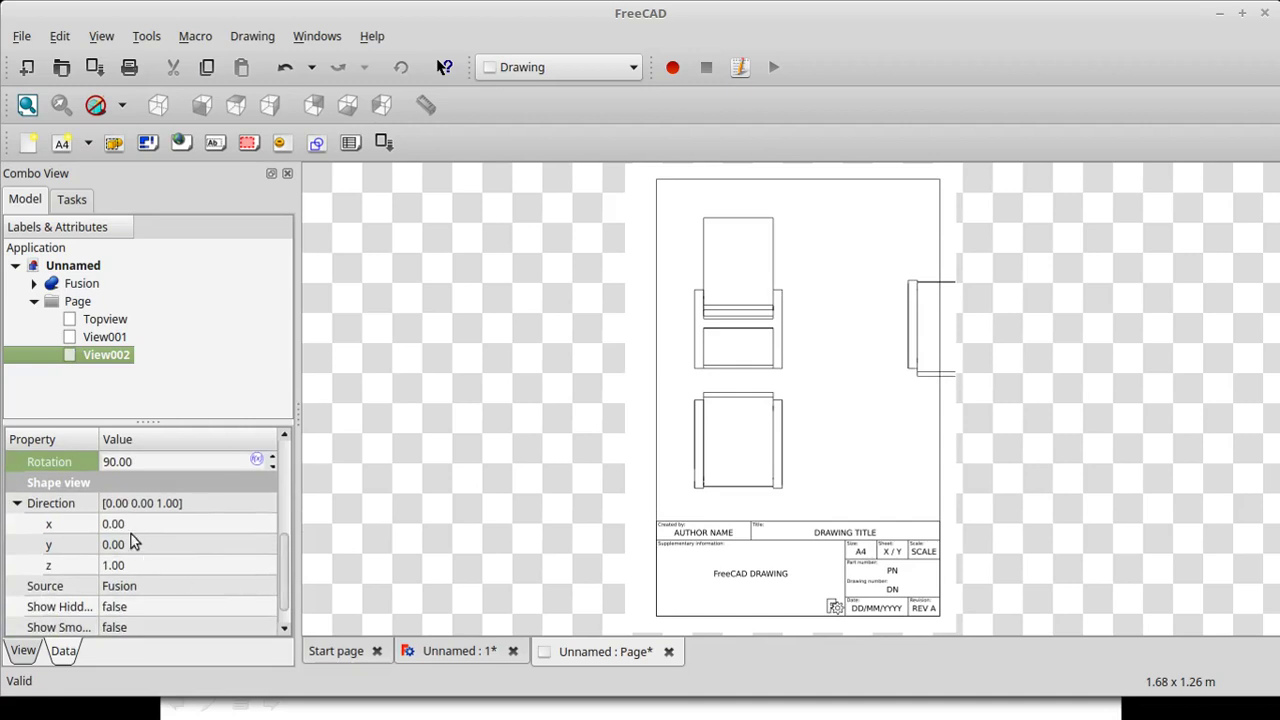
{"action": "left_click", "coordinate": [112, 525]}
{"action": "left_click", "coordinate": [108, 548]}
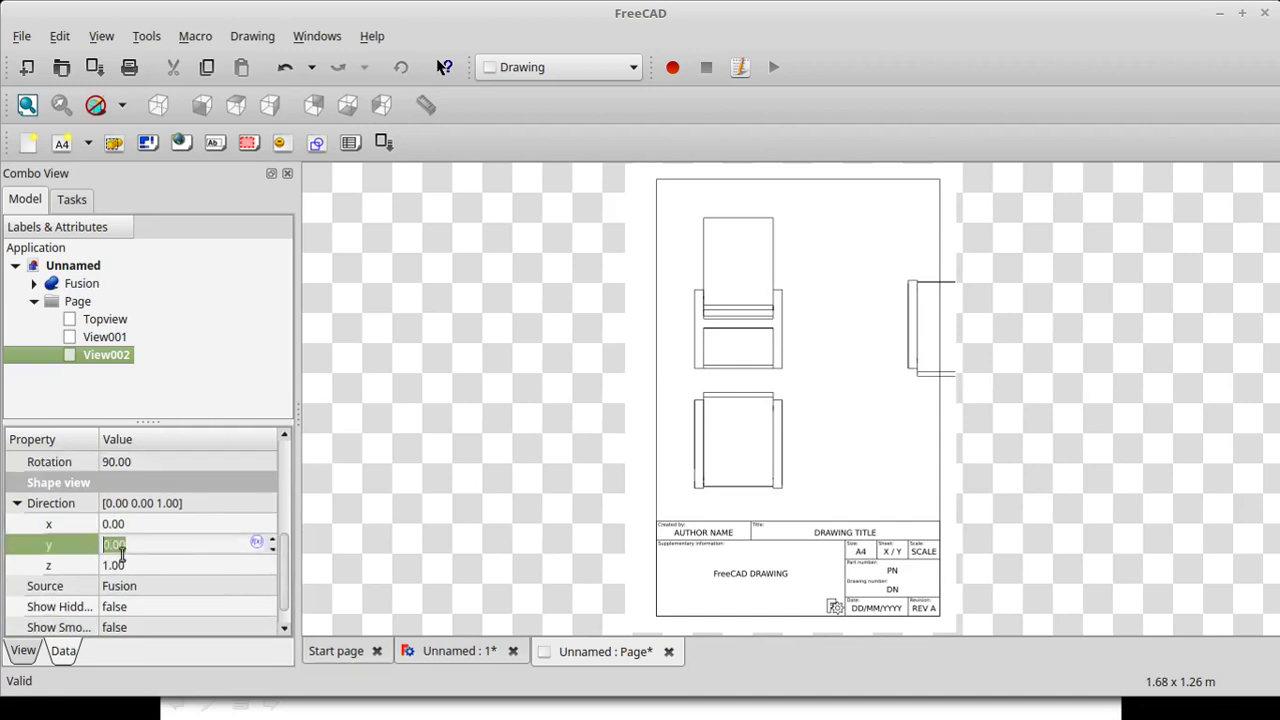
{"action": "type", "text": "-1"}
{"action": "left_click", "coordinate": [133, 565]}
{"action": "type", "text": "0"}
{"action": "key", "text": "Return"}
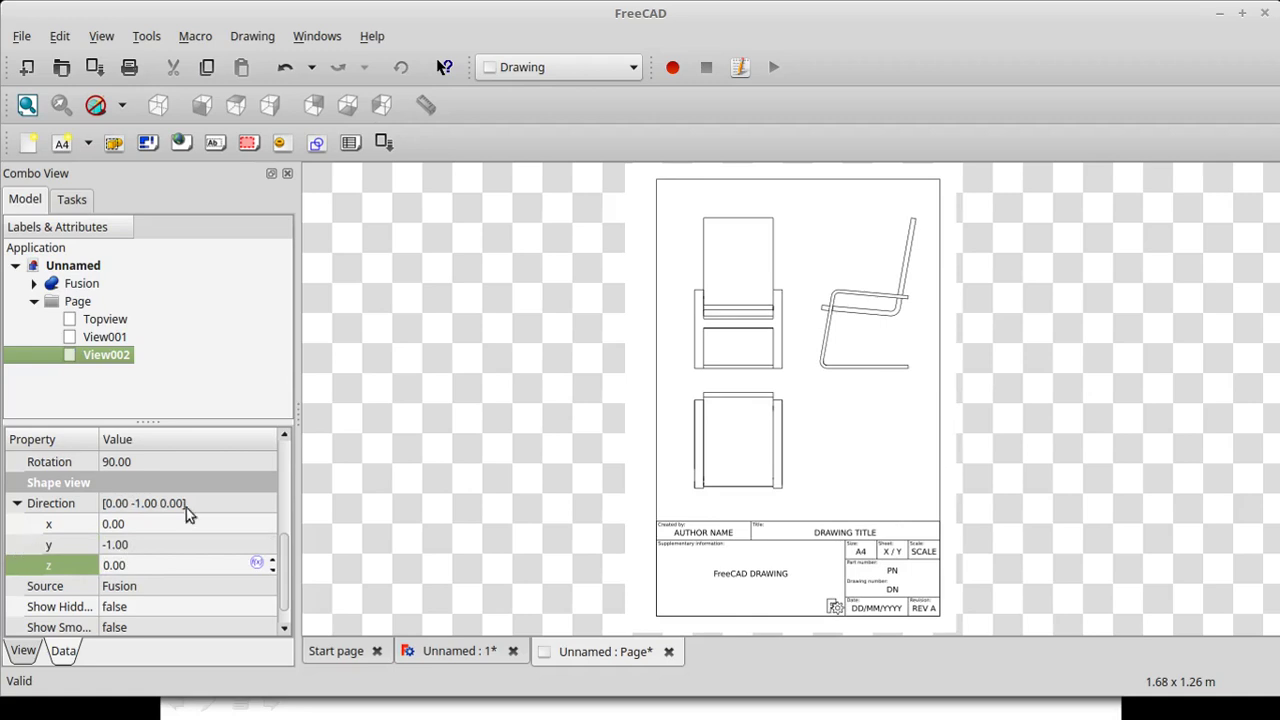
{"action": "scroll", "coordinate": [282, 547], "scroll_direction": "down", "scroll_amount": 1}
{"action": "left_click", "coordinate": [128, 366]}
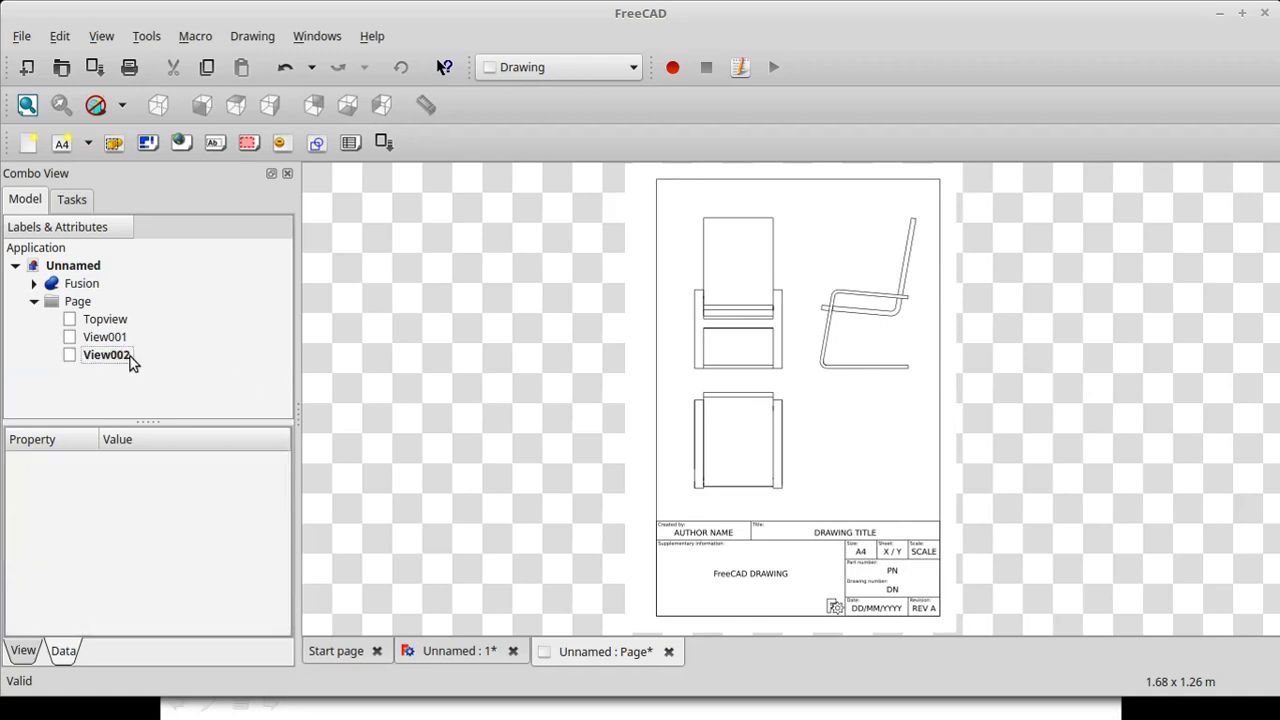
- Rename View001 to Frontview
{"action": "left_click", "coordinate": [110, 339]}
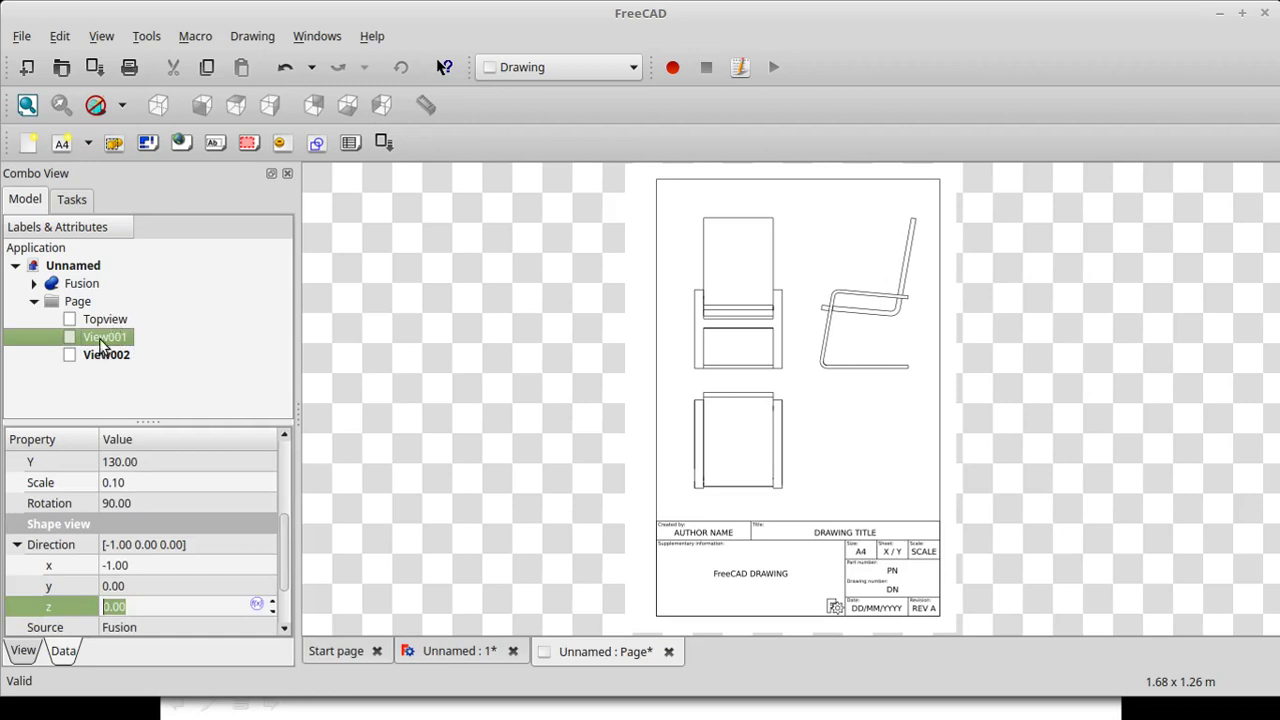
{"action": "right_click", "coordinate": [100, 343]}
{"action": "left_click", "coordinate": [153, 604]}
{"action": "type", "text": "Frontview"}
{"action": "key", "text": "Return"}
- Rename View002 to Sideview
{"action": "left_click", "coordinate": [121, 353]}
{"action": "right_click", "coordinate": [121, 353]}
{"action": "left_click", "coordinate": [170, 618]}
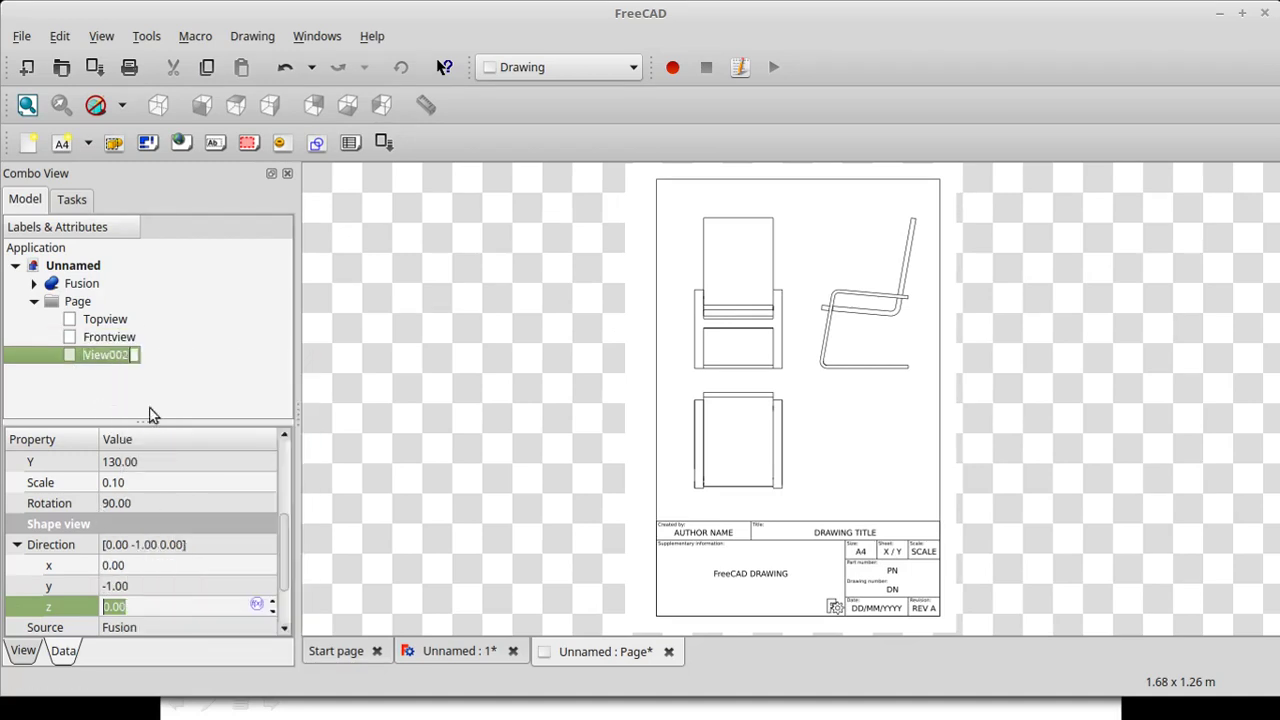
{"action": "type", "text": "Sideview"}
{"action": "key", "text": "Return"}
{"action": "left_click", "coordinate": [208, 372]}
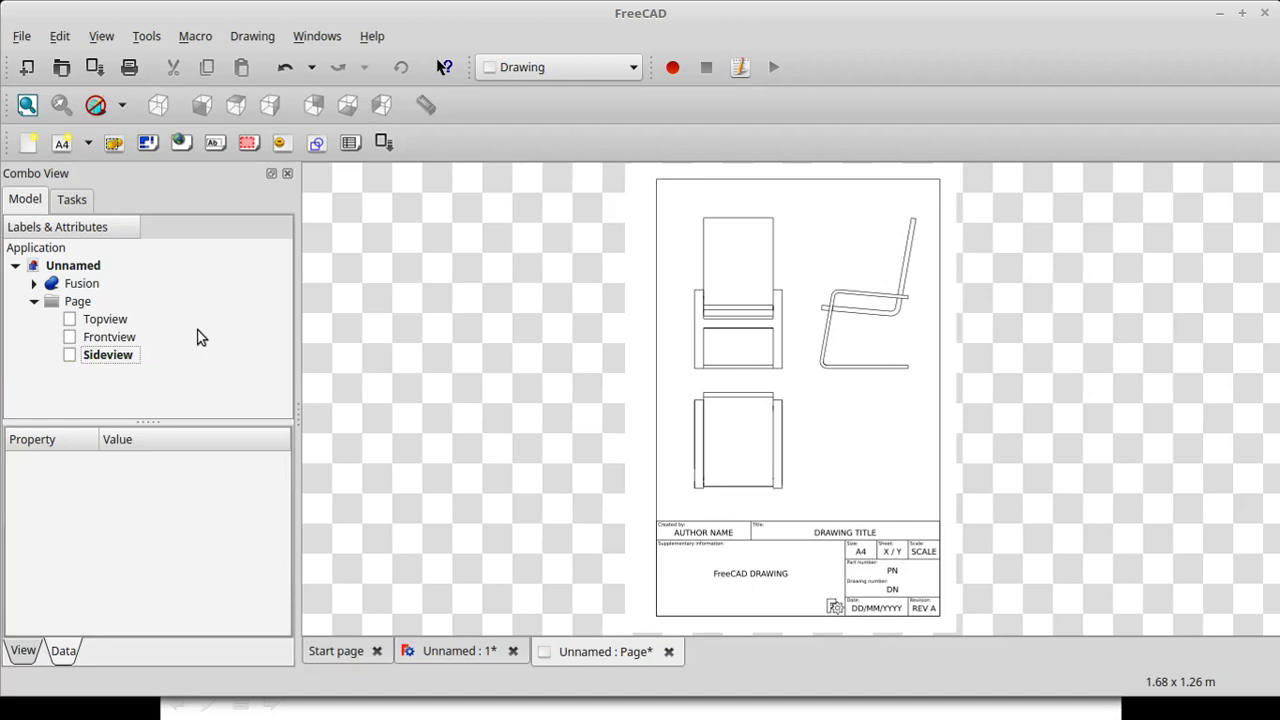
- Save the document as 'chair 2d Drawings1.fcstd' via Save As
{"action": "left_click", "coordinate": [24, 36]}
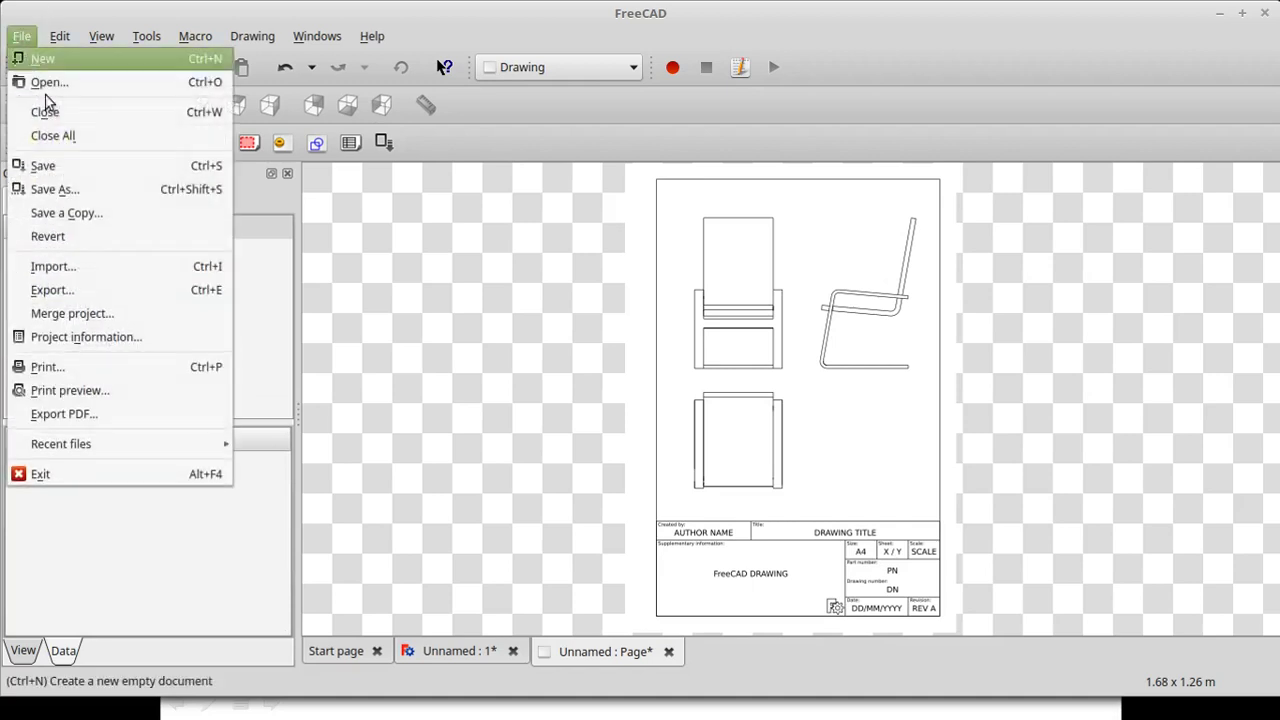
{"action": "left_click", "coordinate": [67, 182]}
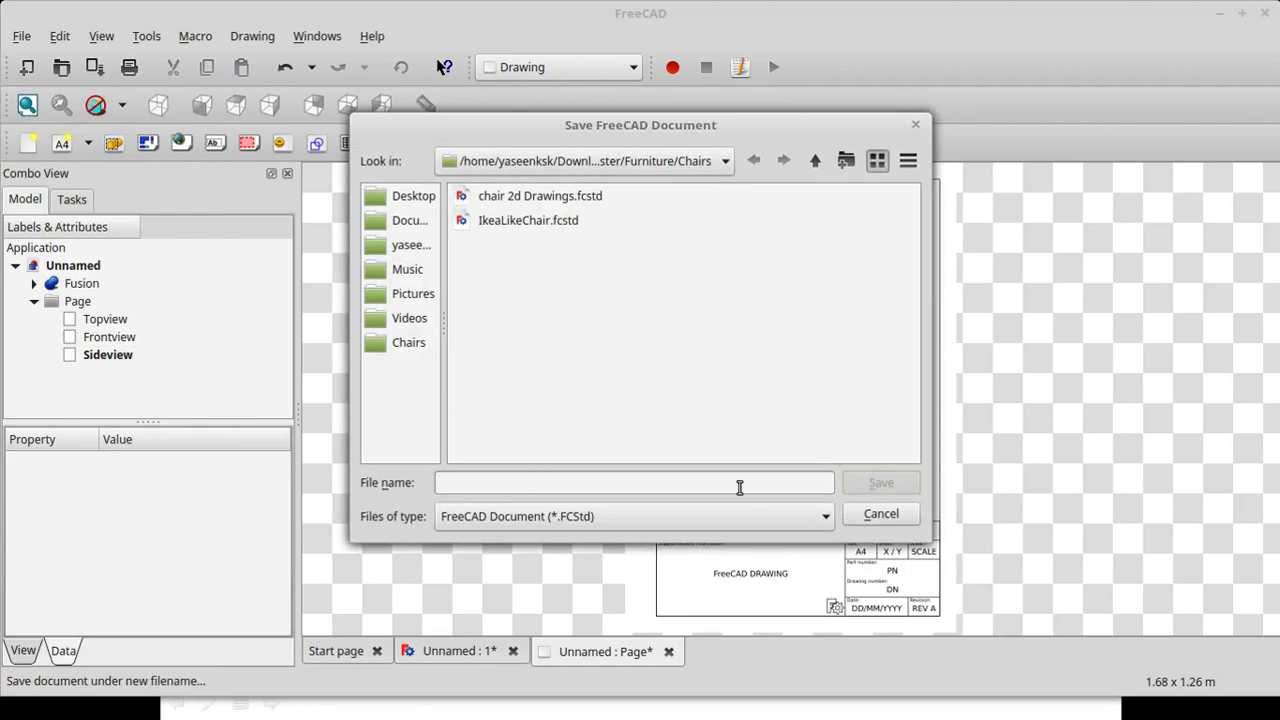
{"action": "type", "text": "chair 2d"}
{"action": "key", "text": "Down"}
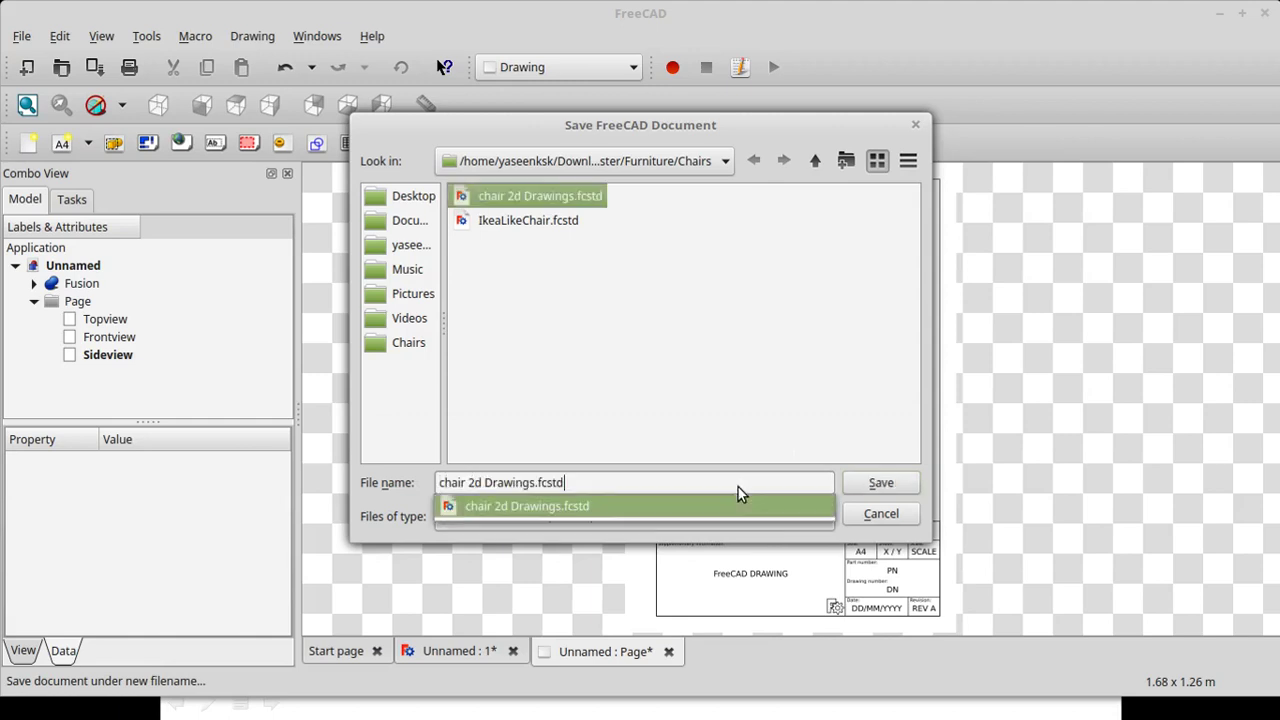
{"action": "key", "text": "Left"}
{"action": "key", "text": "Left"}
{"action": "key", "text": "Left"}
{"action": "key", "text": "Left"}
{"action": "key", "text": "Left"}
{"action": "key", "text": "Left"}
{"action": "type", "text": "1"}
{"action": "key", "text": "Return"}
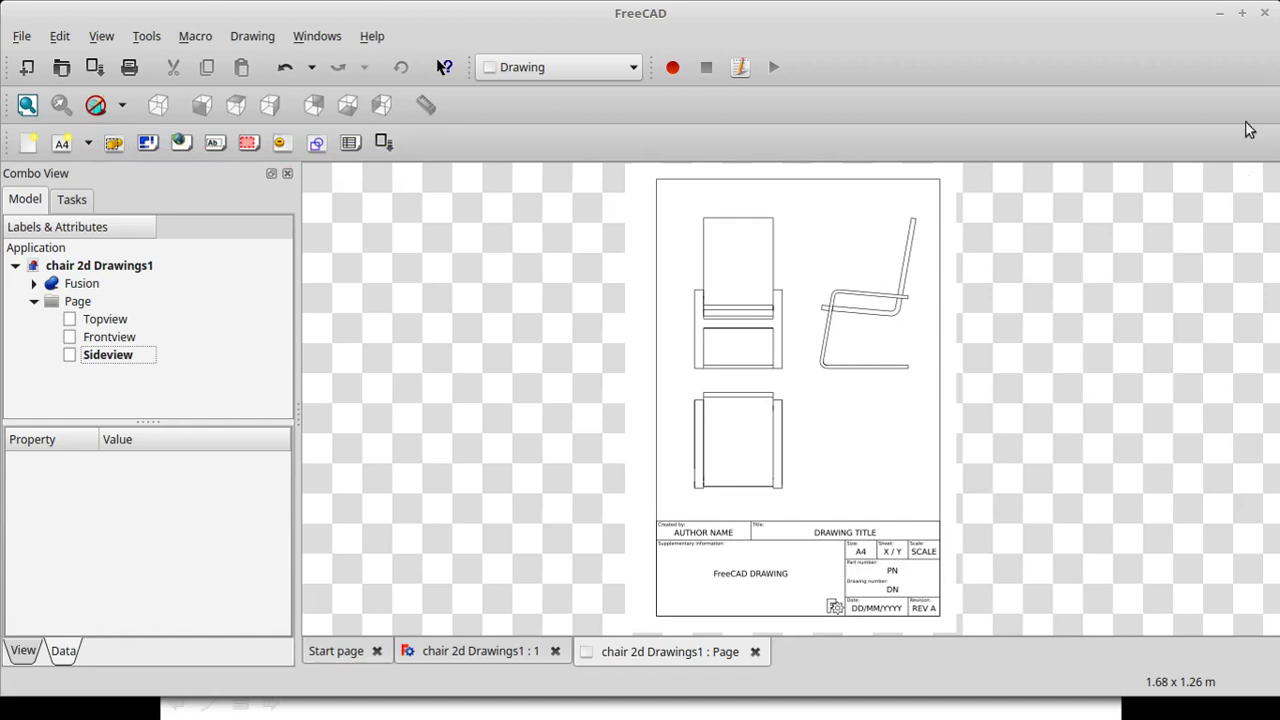
- Minimise FreeCAD and the slideshow, then bring up the vokoscreen recorder window
{"action": "left_click", "coordinate": [1220, 13]}
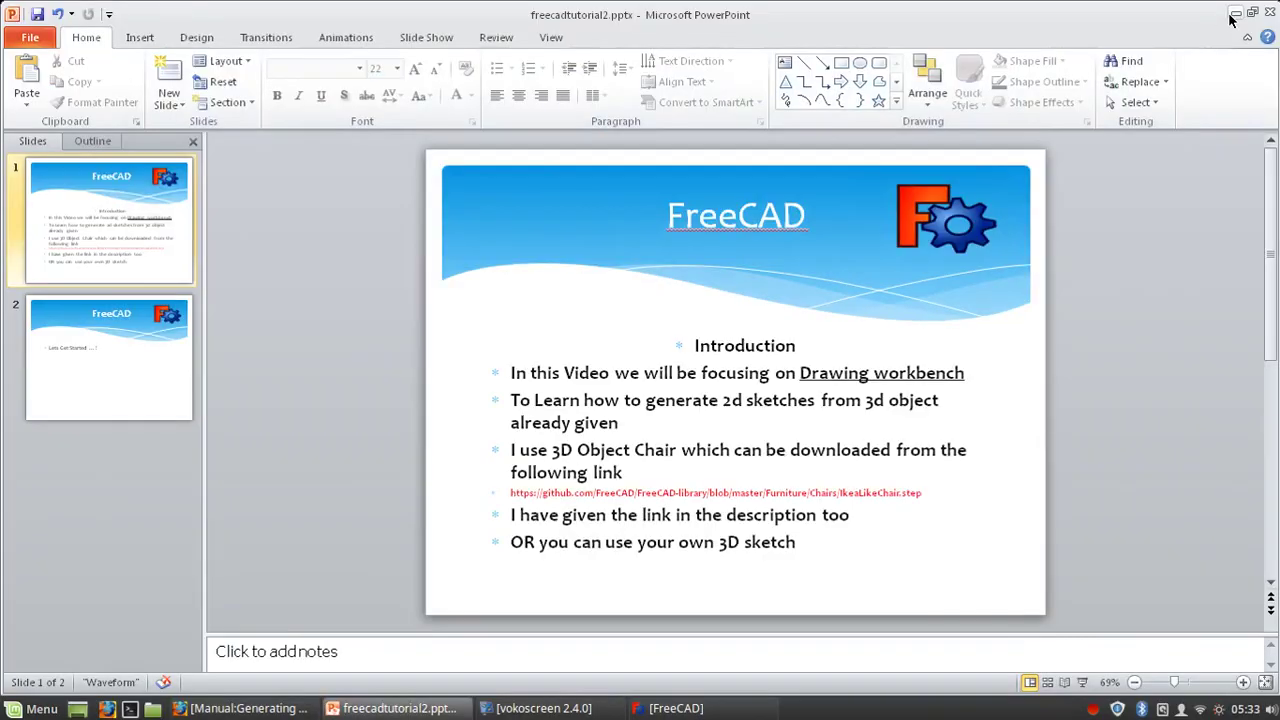
{"action": "left_click", "coordinate": [1236, 13]}
{"action": "left_click", "coordinate": [575, 710]}
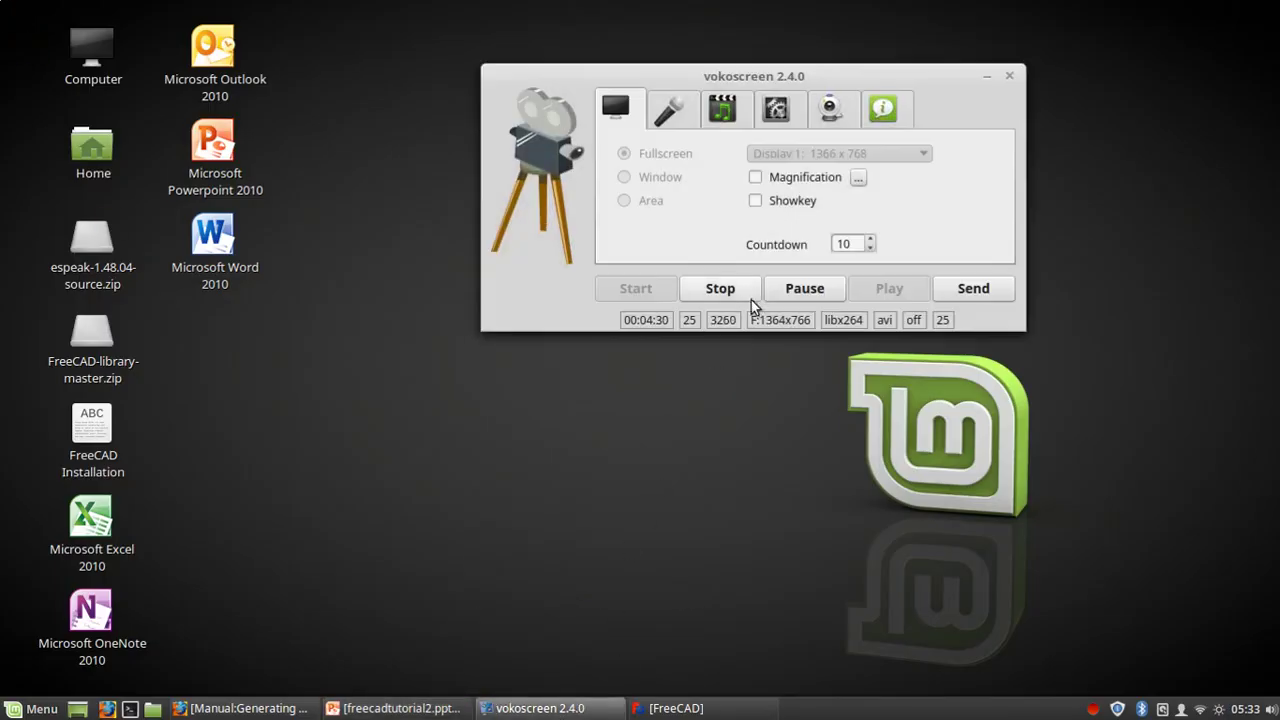